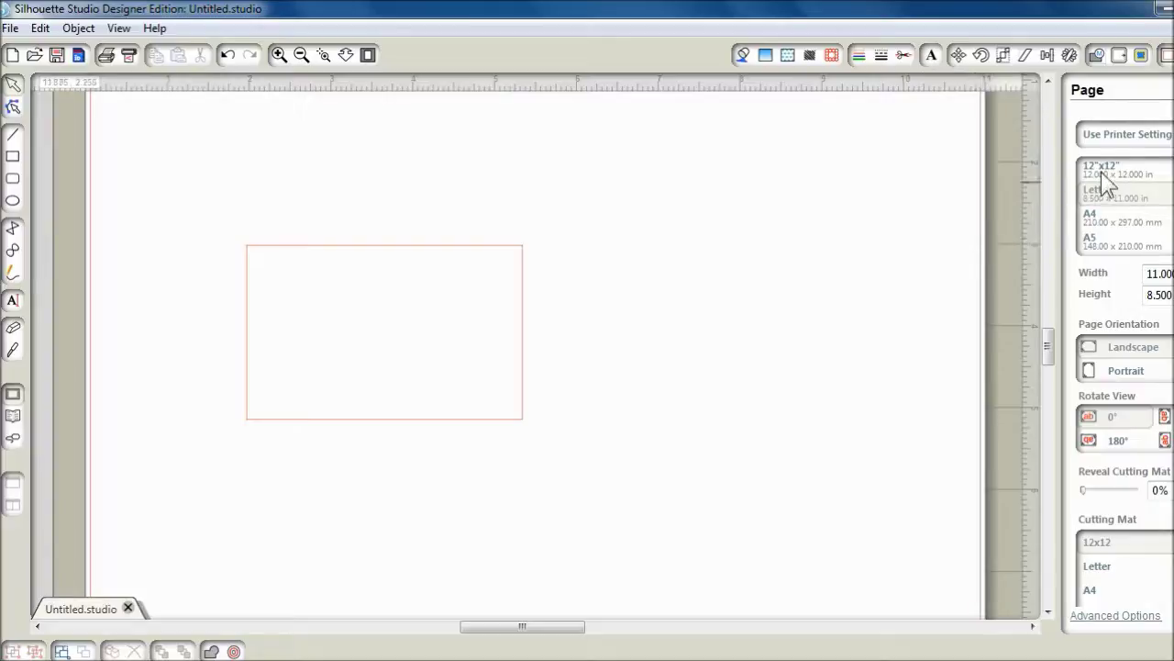
Check that the card rectangle is 3.37 × 2.125 in, then bring up the Hunny Bunnies folder.
click(466, 262)
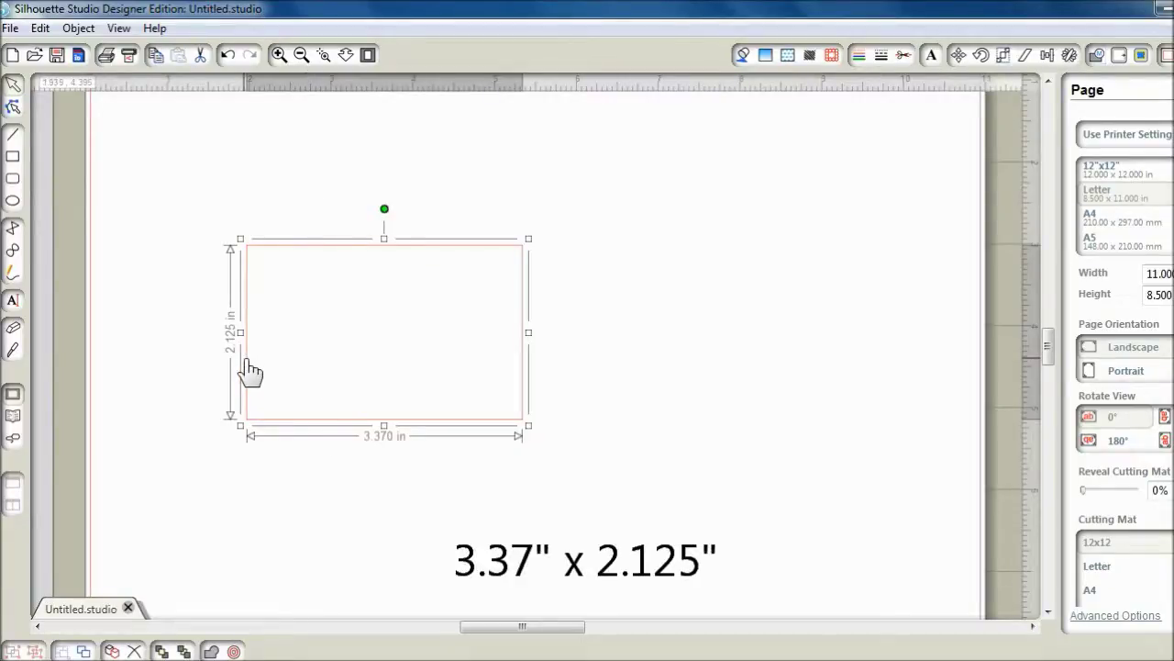
click(679, 319)
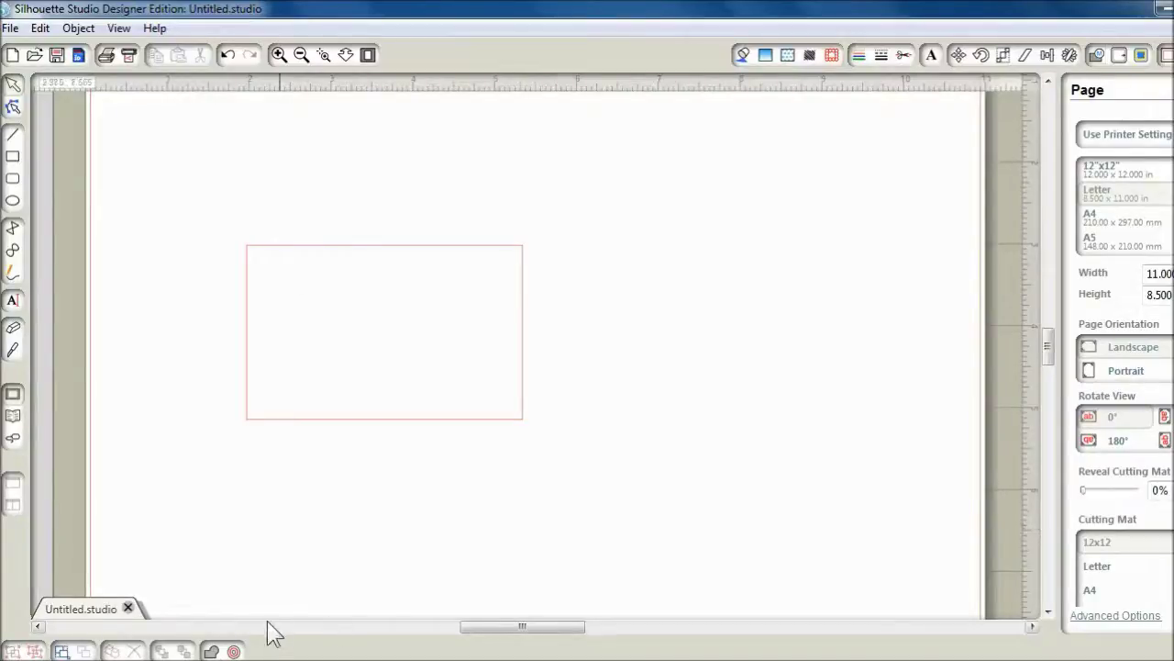
click(418, 569)
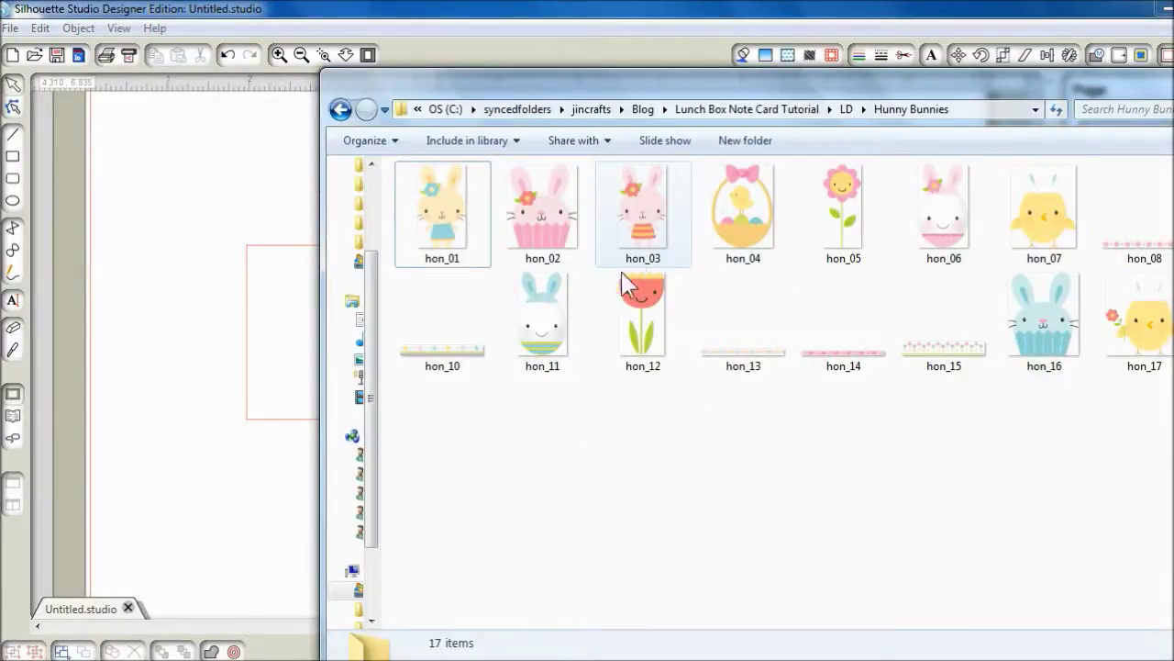
Drag the hon_03 bunny image from Explorer onto the Silhouette Studio page.
click(652, 202)
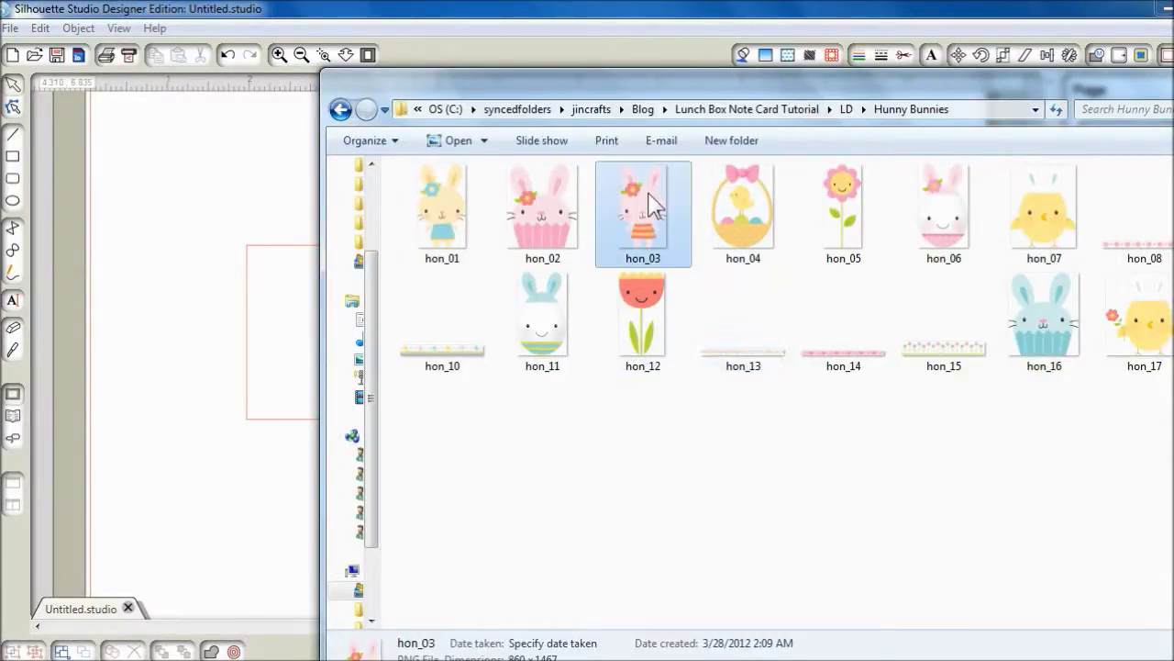
drag(650, 199, 188, 269)
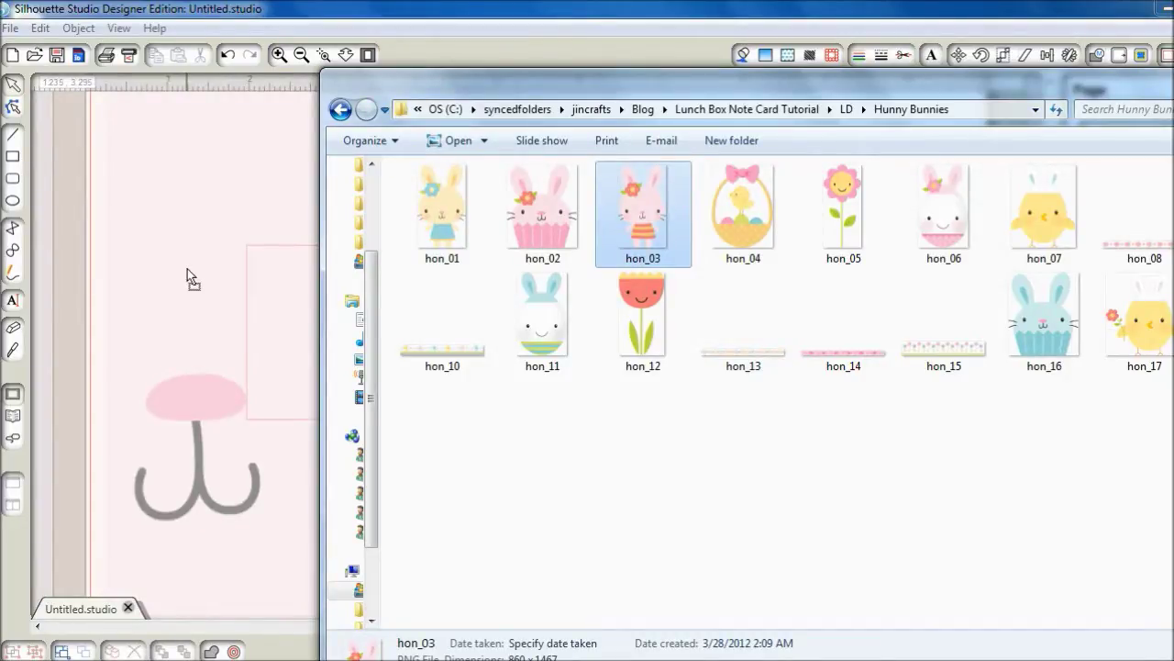
drag(187, 273, 189, 275)
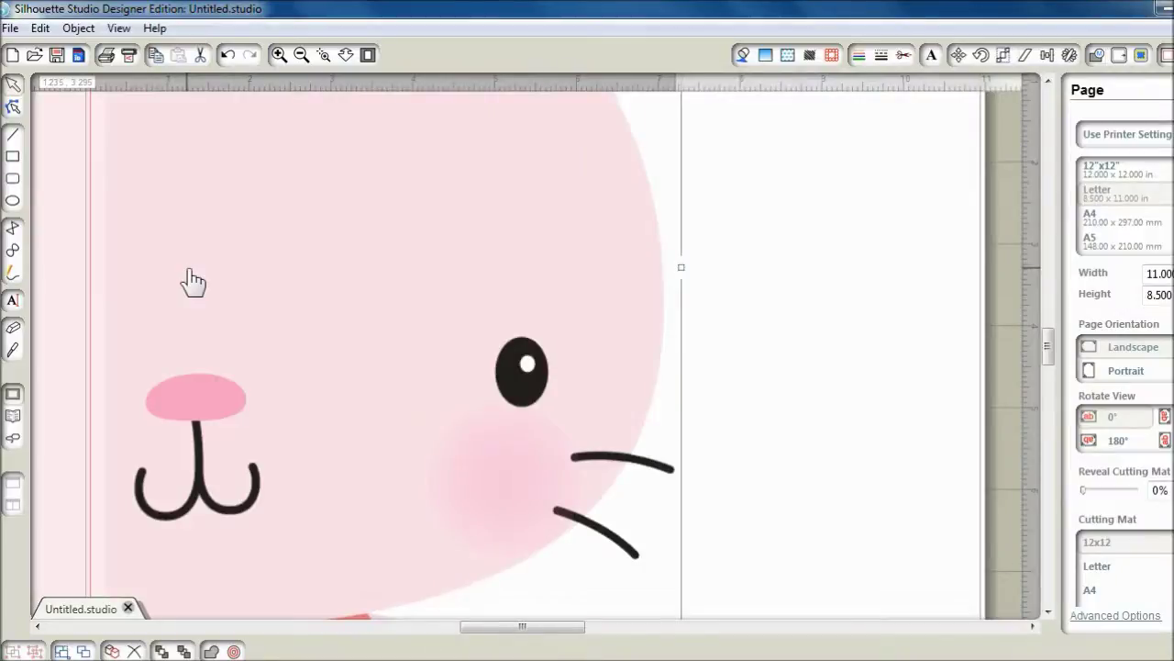
Scale the bunny to 1.5 in tall with locked aspect ratio (0.880 × 1.500 in).
click(1004, 56)
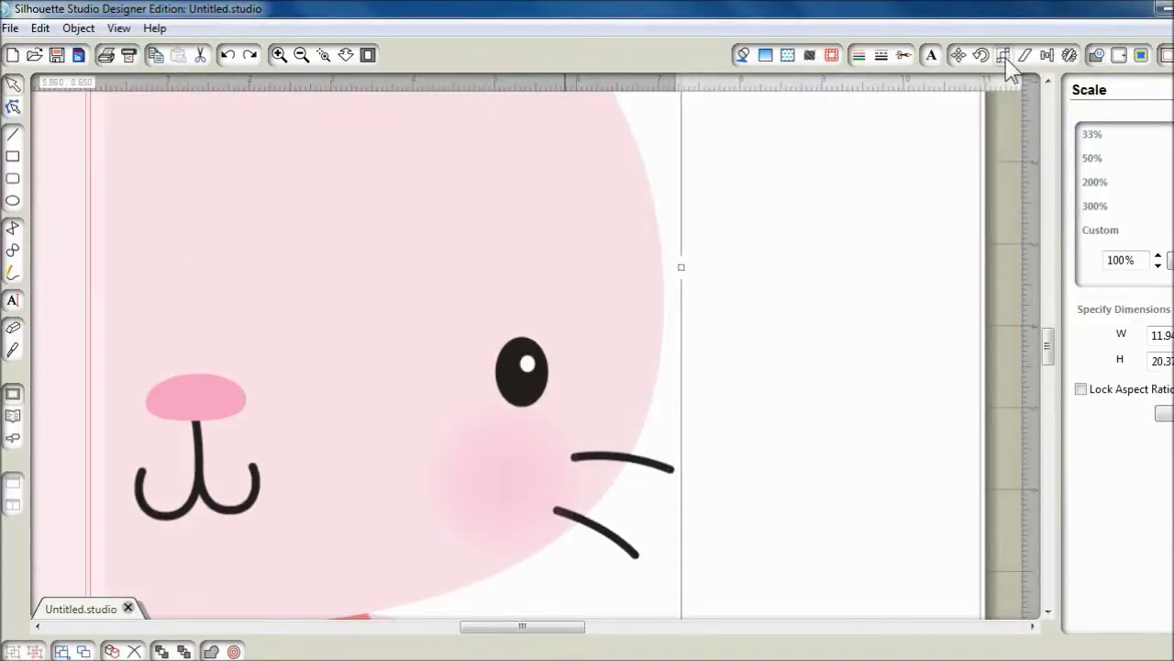
click(1080, 391)
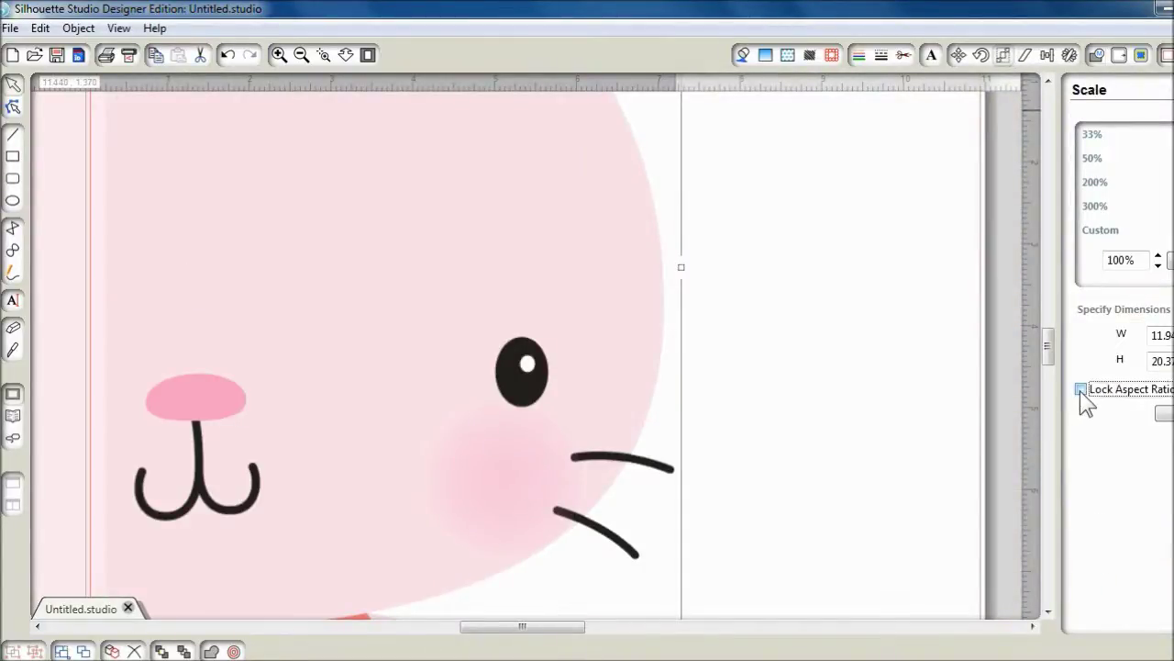
drag(1170, 360, 1124, 365)
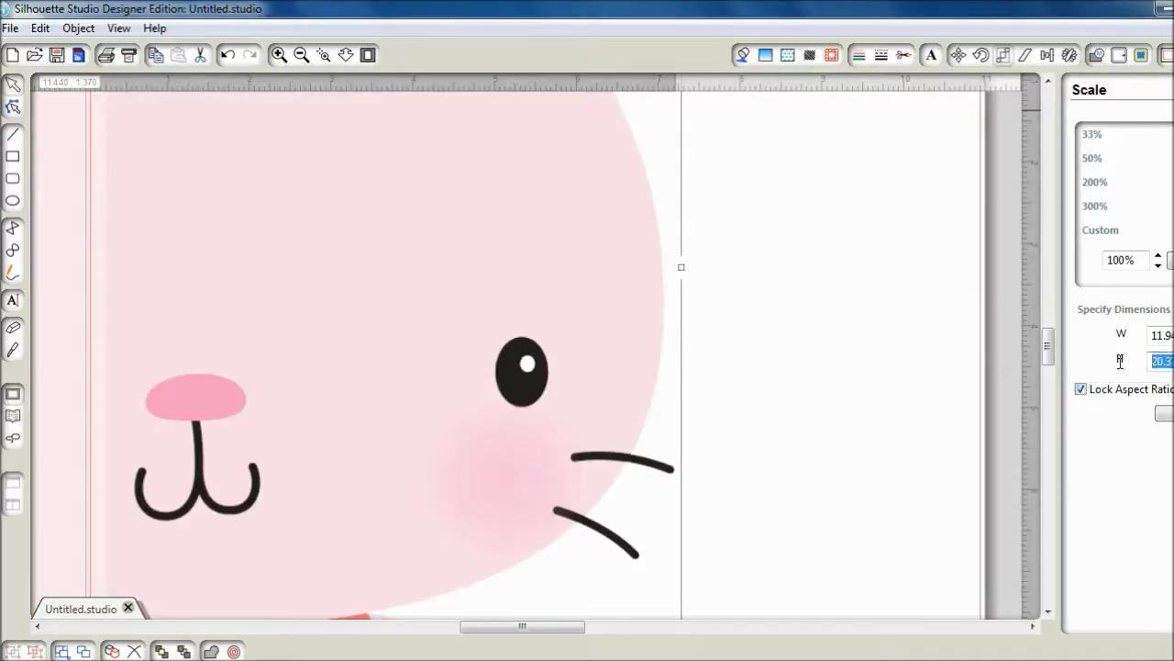
text(1.5)
key(Return)
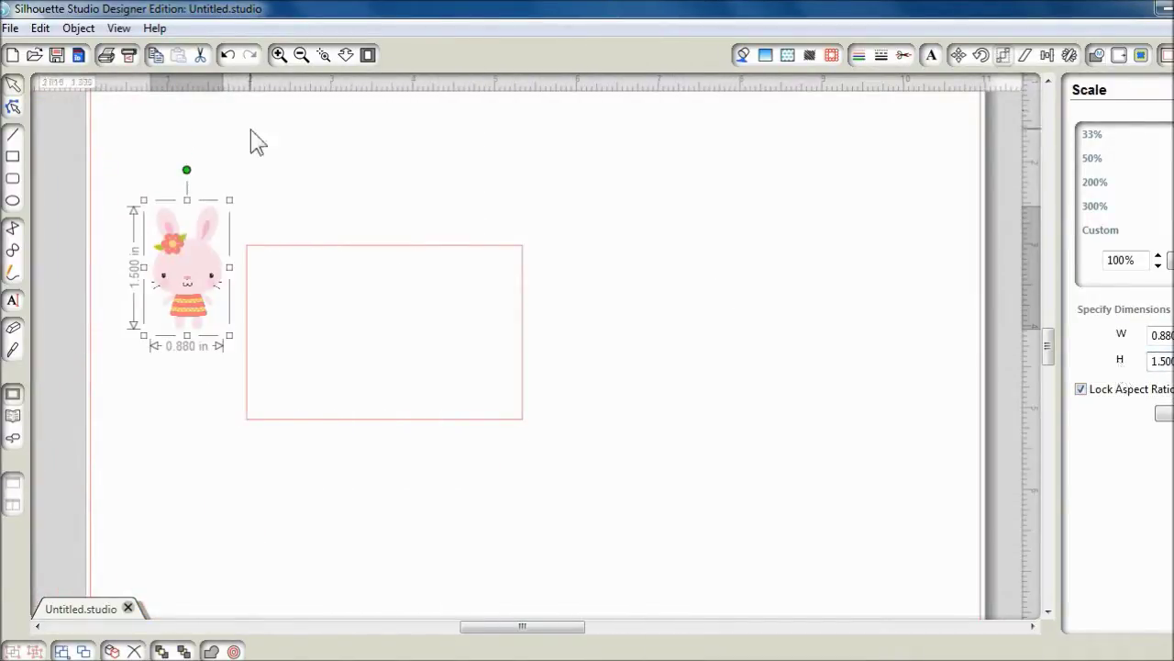
Move the bunny beside the card rectangle and zoom in on both.
drag(200, 261, 619, 321)
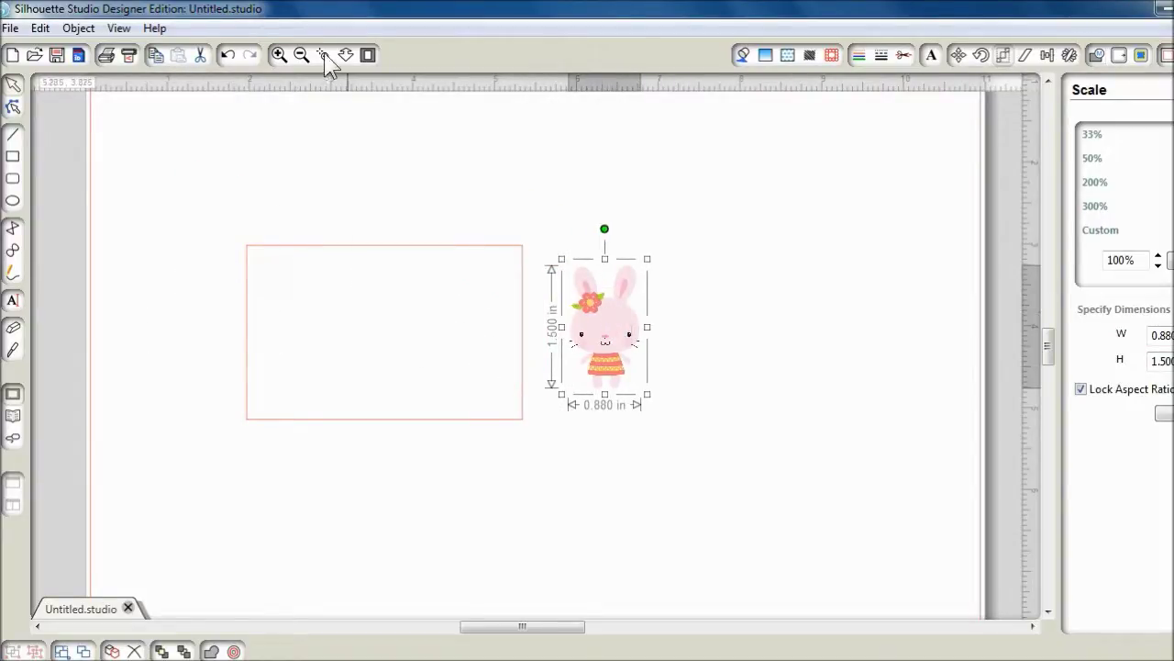
click(279, 54)
click(801, 192)
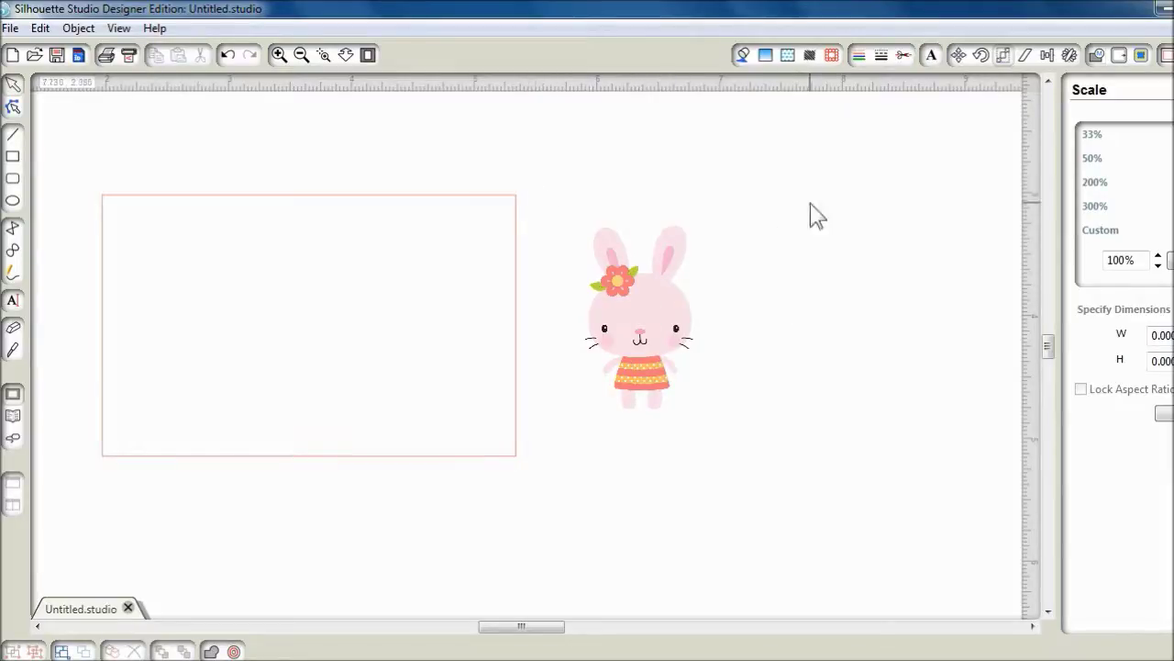
Trace the bunny's outer edge with High Pass Filter off and threshold raised to 100%.
click(1142, 55)
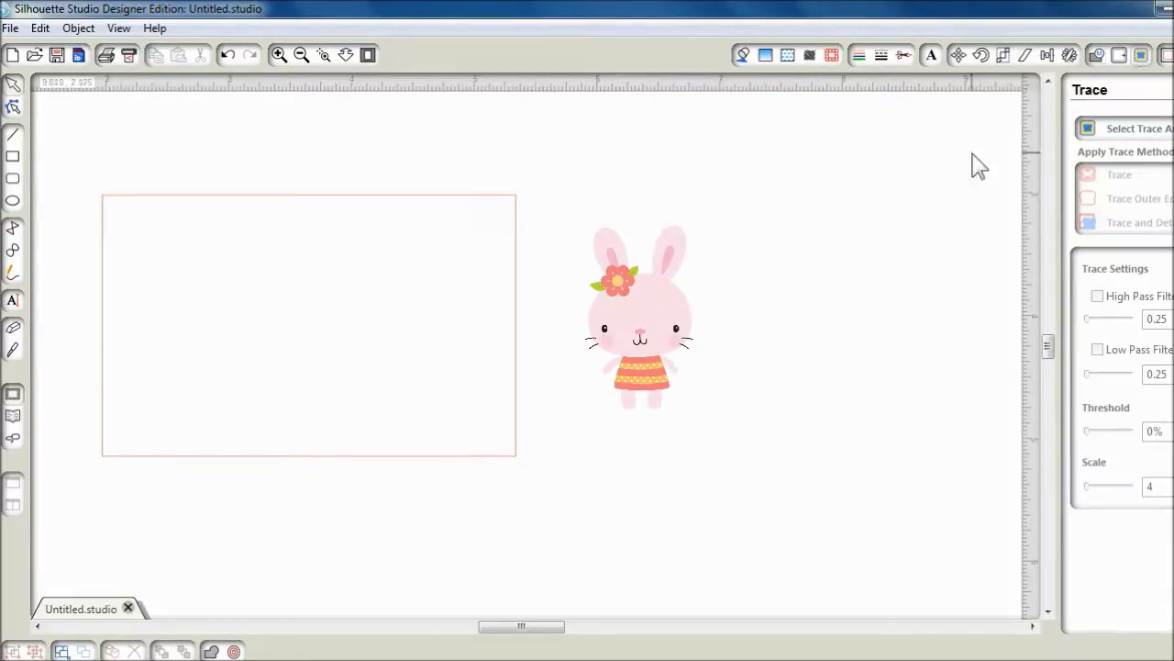
click(1116, 133)
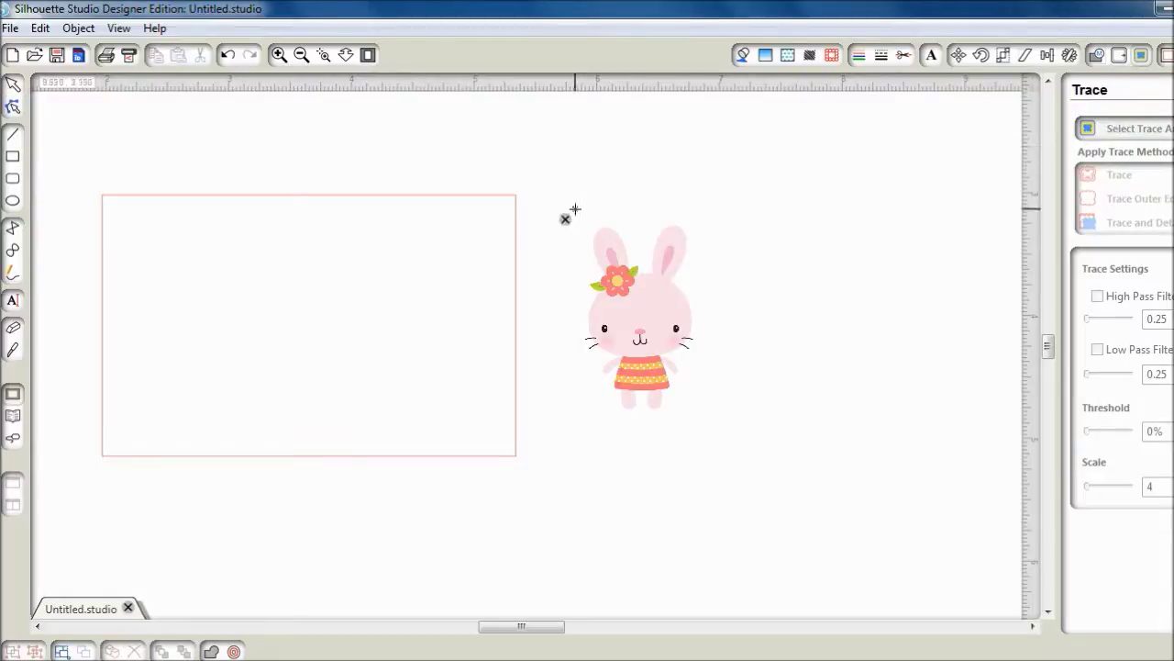
mouse_move(570, 209)
mouse_down()
mouse_move(645, 451)
mouse_move(716, 485)
mouse_move(713, 427)
mouse_up()
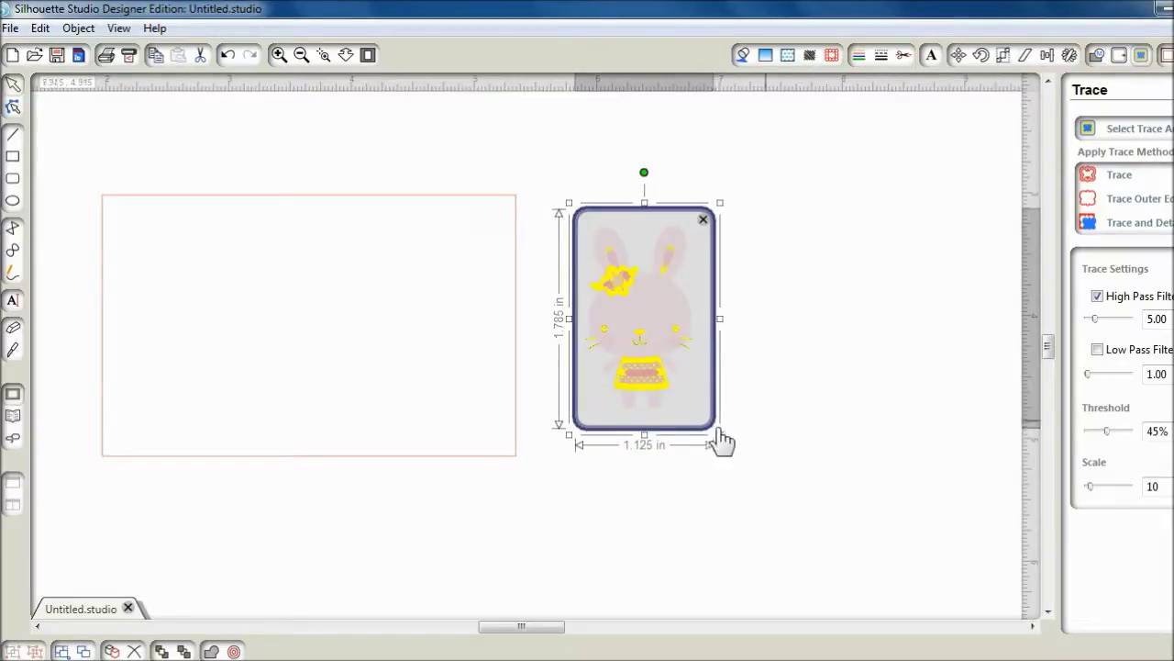
click(1098, 296)
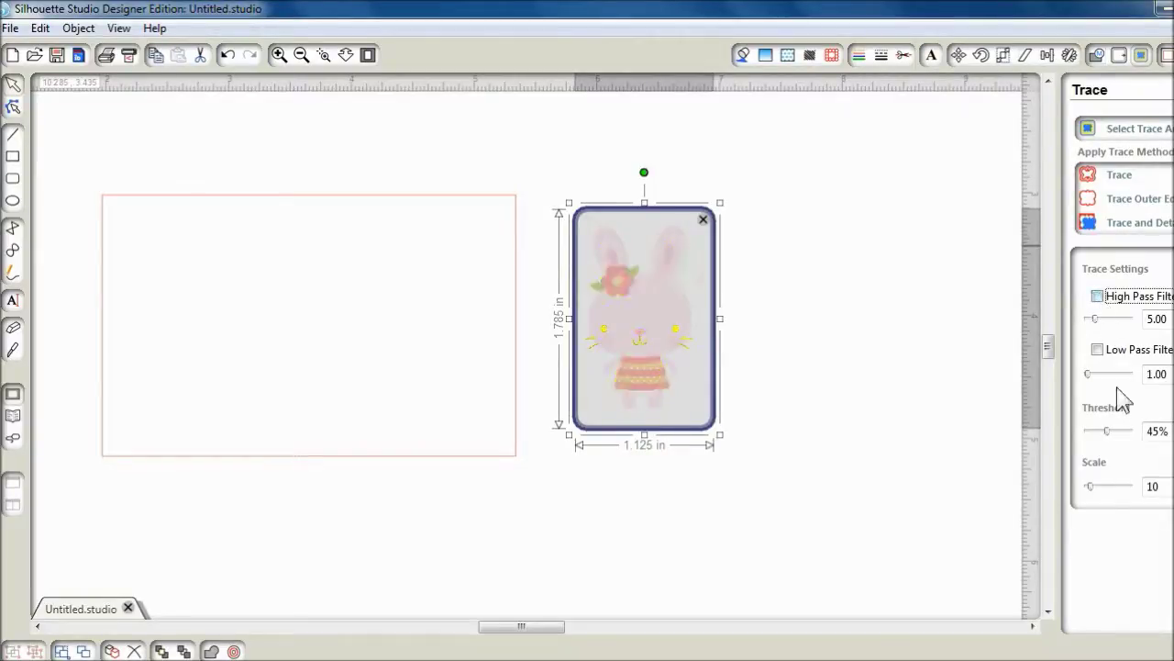
drag(1107, 431, 1146, 446)
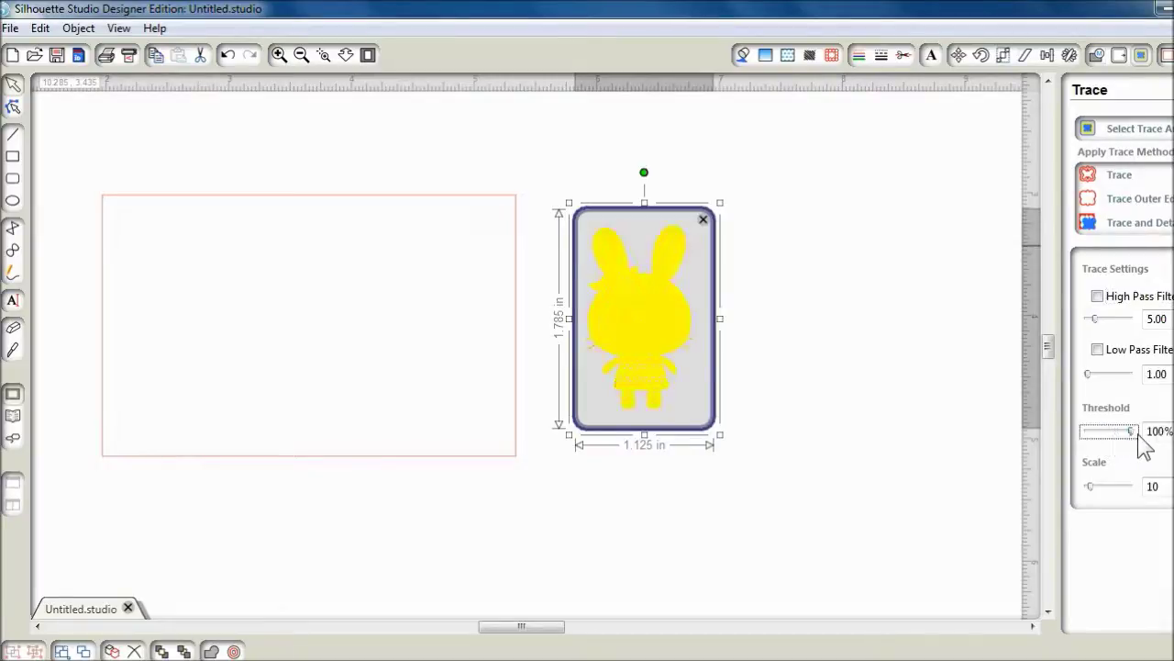
click(1115, 200)
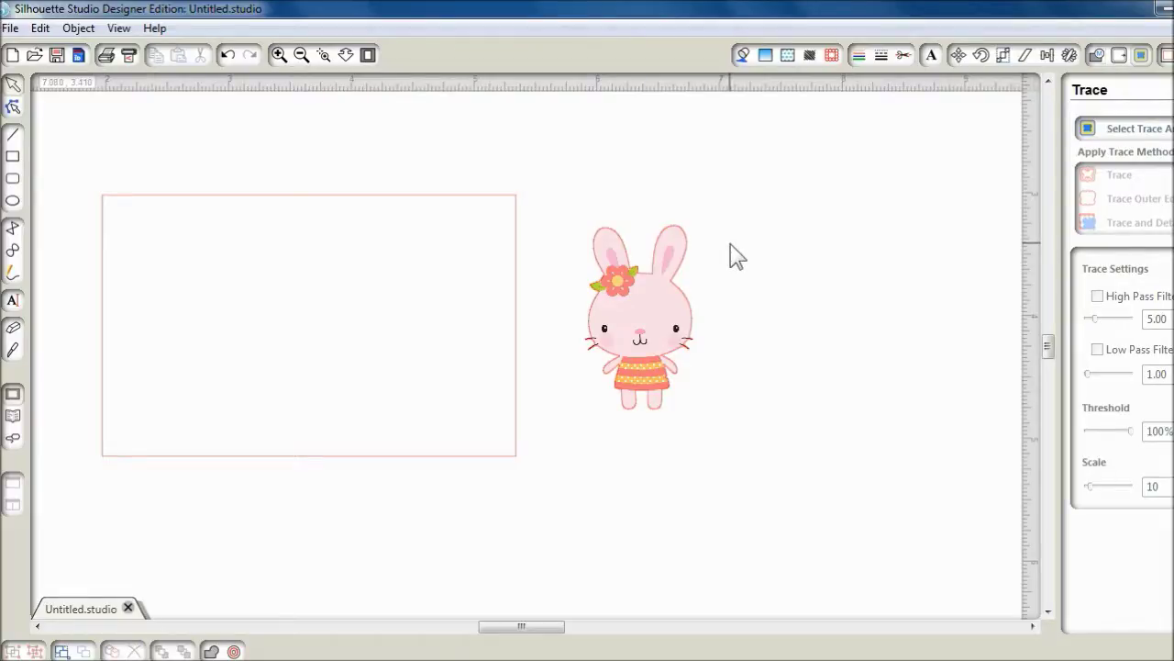
Add a thin first offset outline around the traced bunny.
click(691, 275)
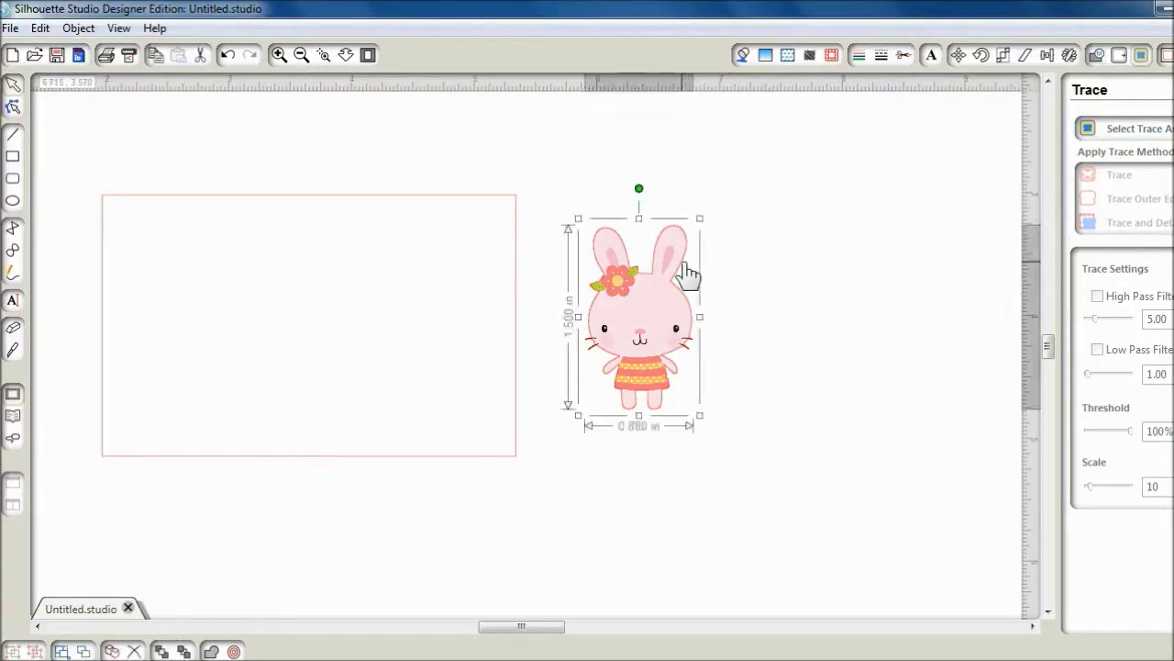
click(1119, 55)
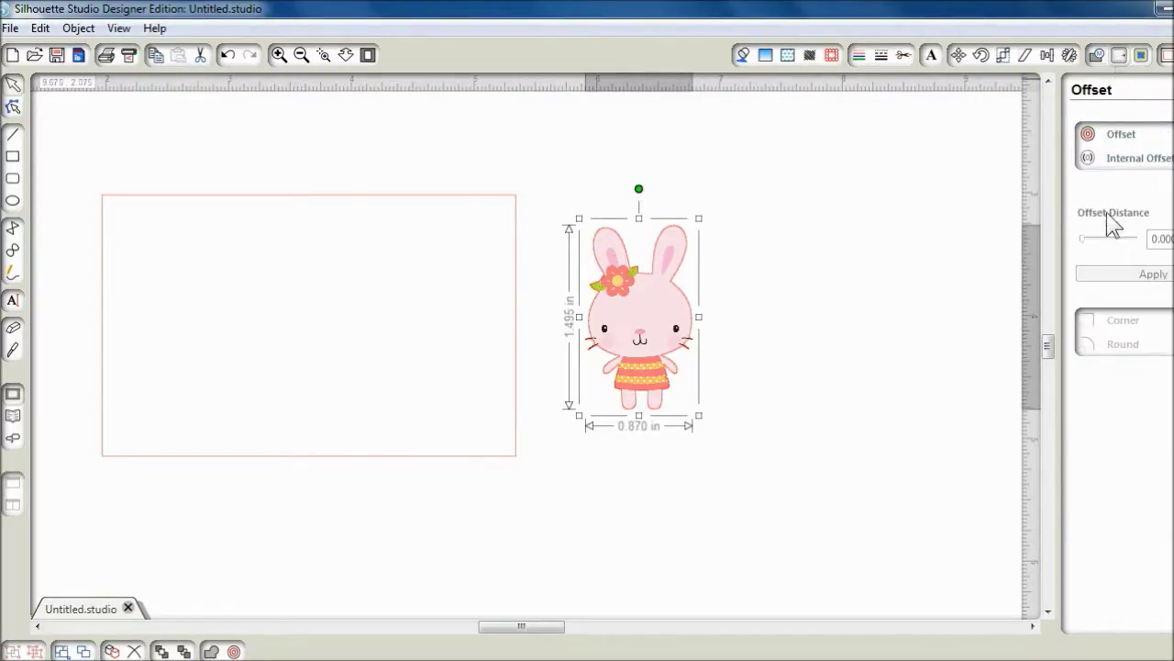
click(1112, 138)
drag(1096, 239, 1086, 239)
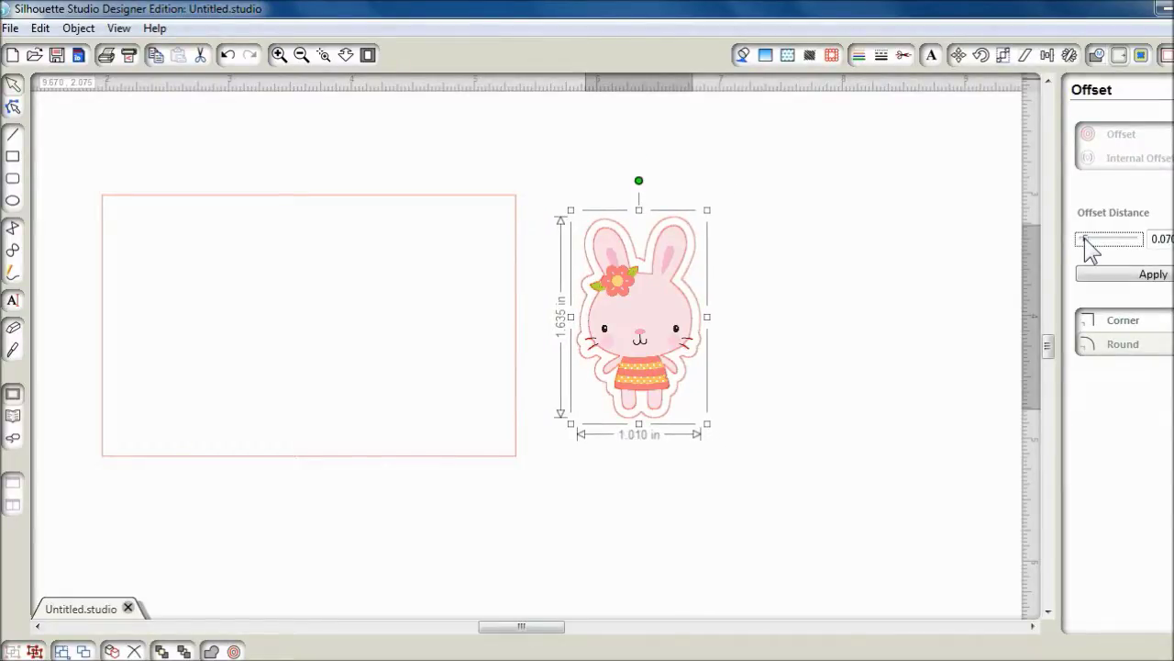
click(1107, 277)
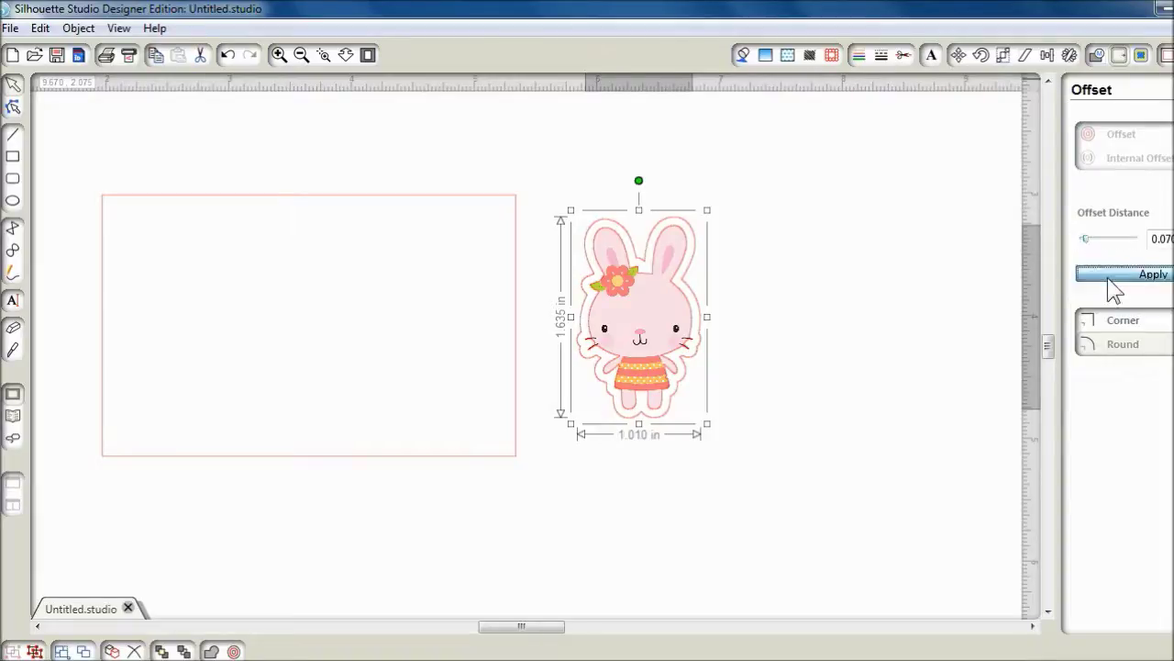
Add a second 0.085 in offset around that first outline.
click(702, 241)
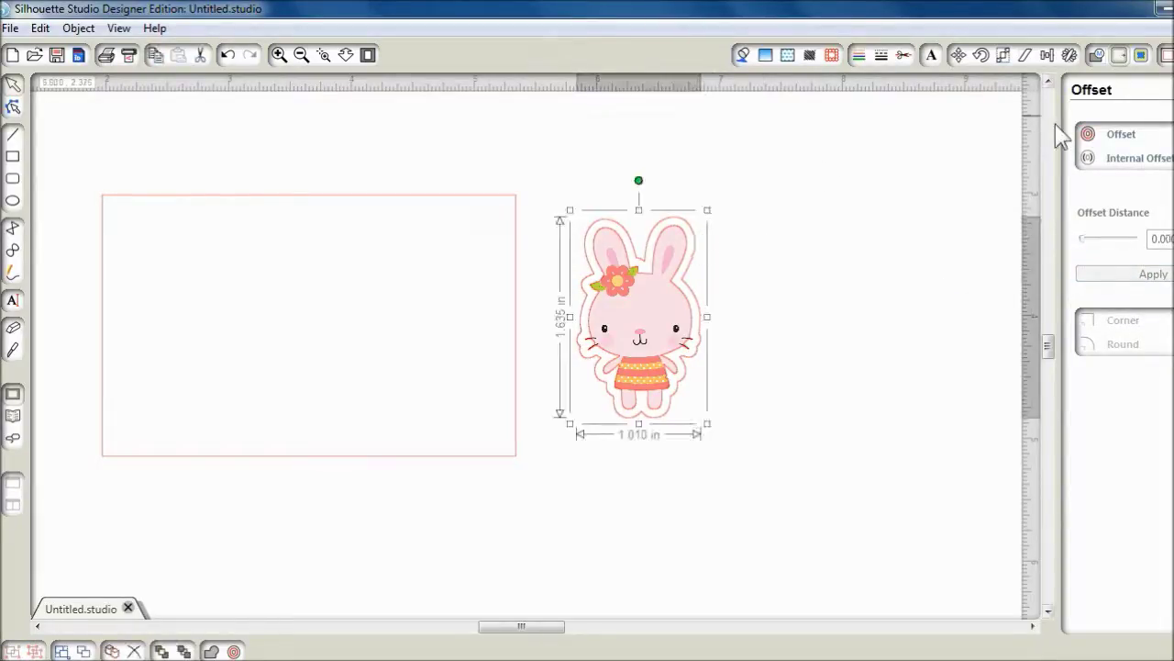
click(1113, 135)
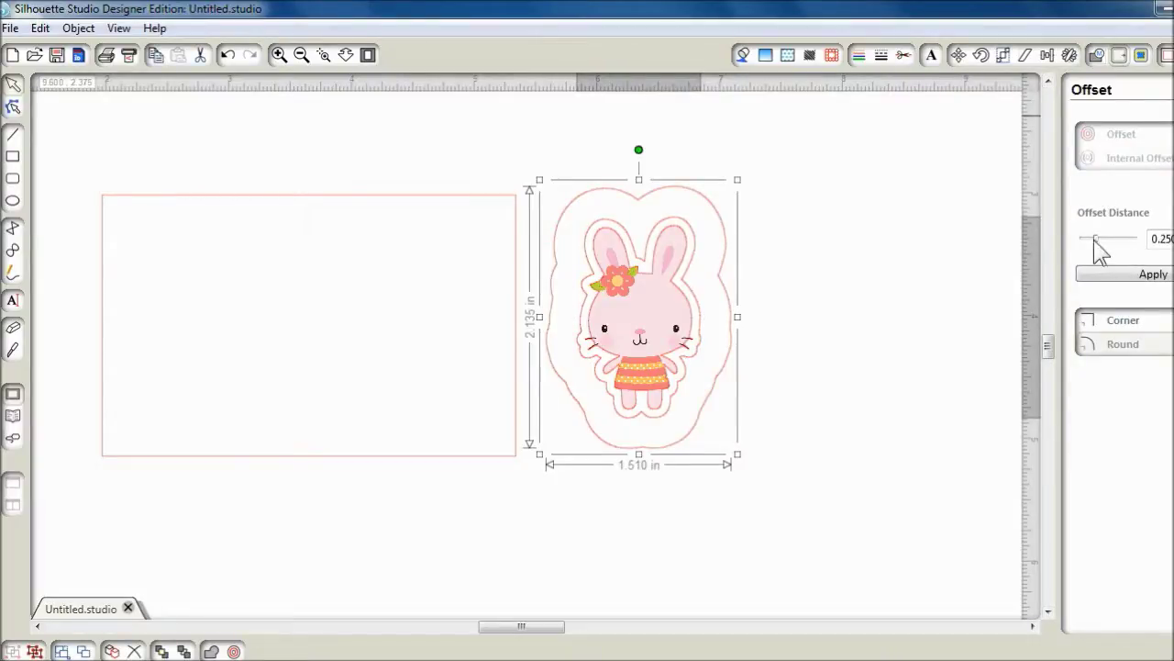
drag(1096, 241, 1086, 243)
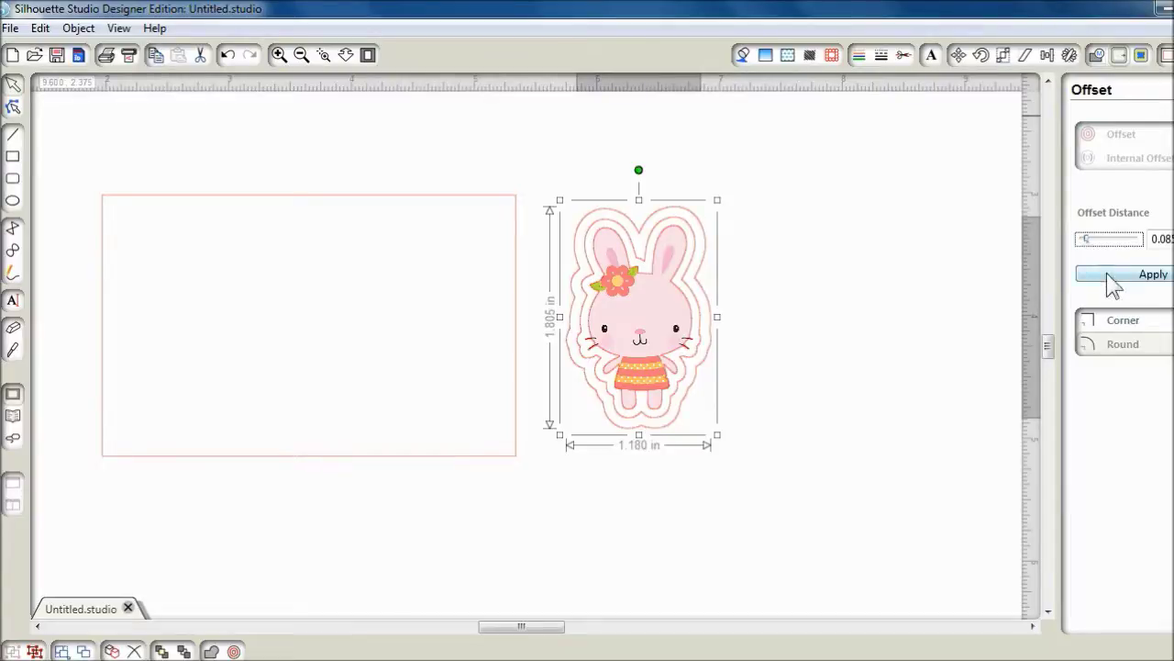
click(1105, 277)
Group the bunny image with both offset outlines.
click(929, 321)
drag(547, 168, 819, 548)
key(ctrl+g)
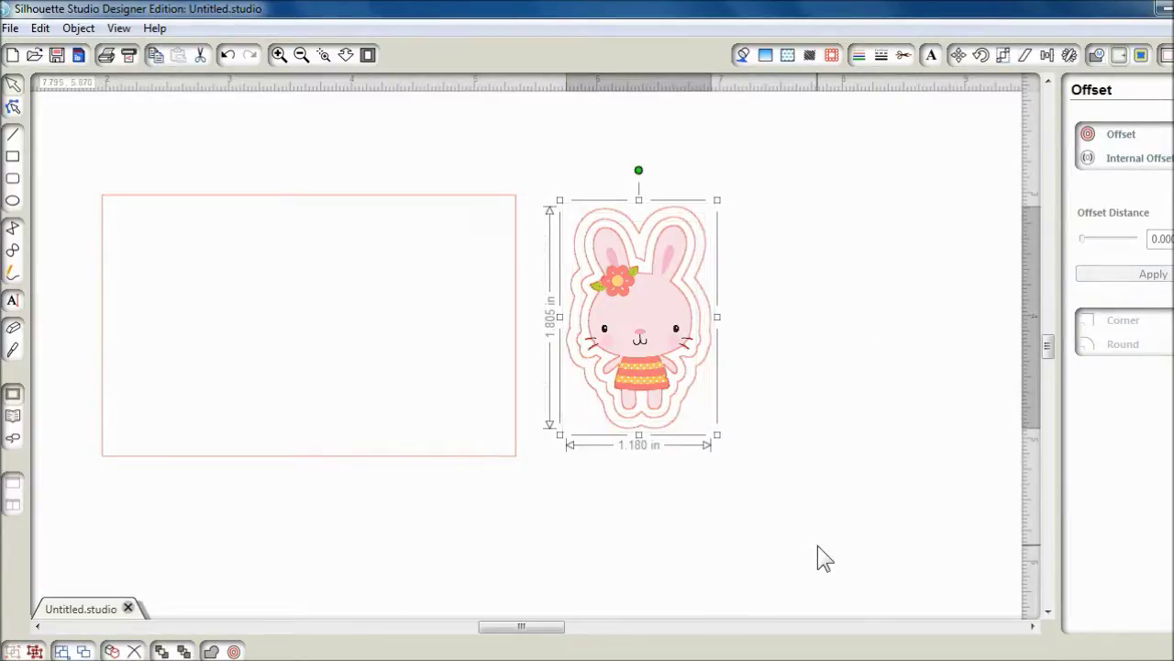
Move the bunny group to the card's left side and draw a rounded rectangle beside it.
drag(575, 345, 144, 369)
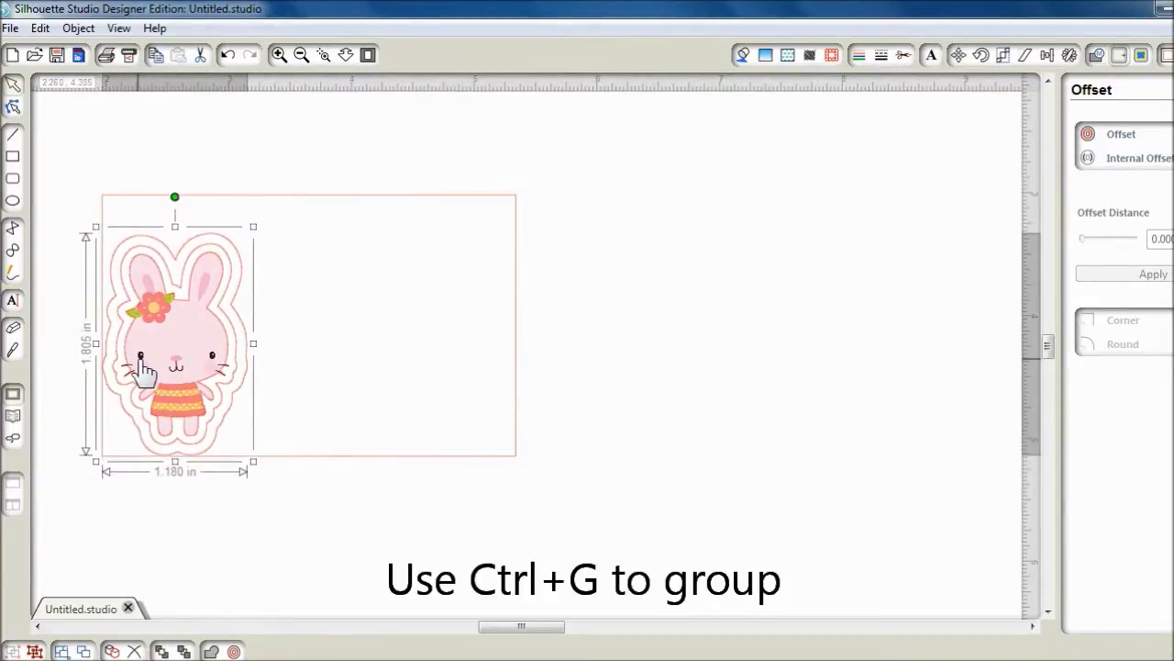
click(556, 341)
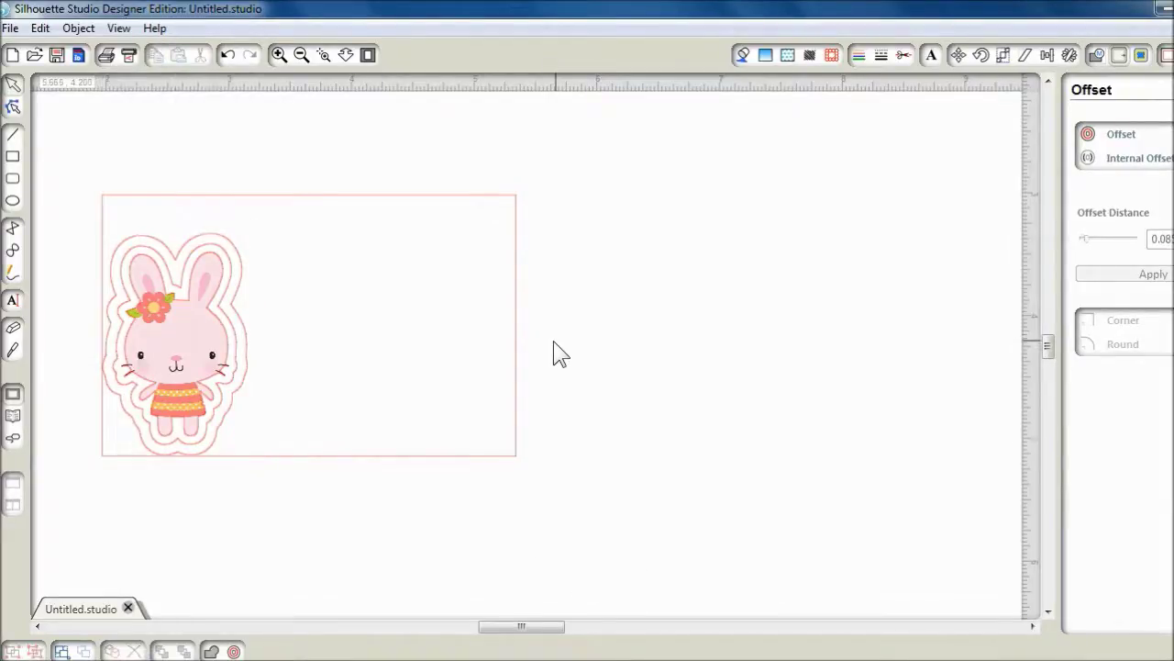
click(14, 178)
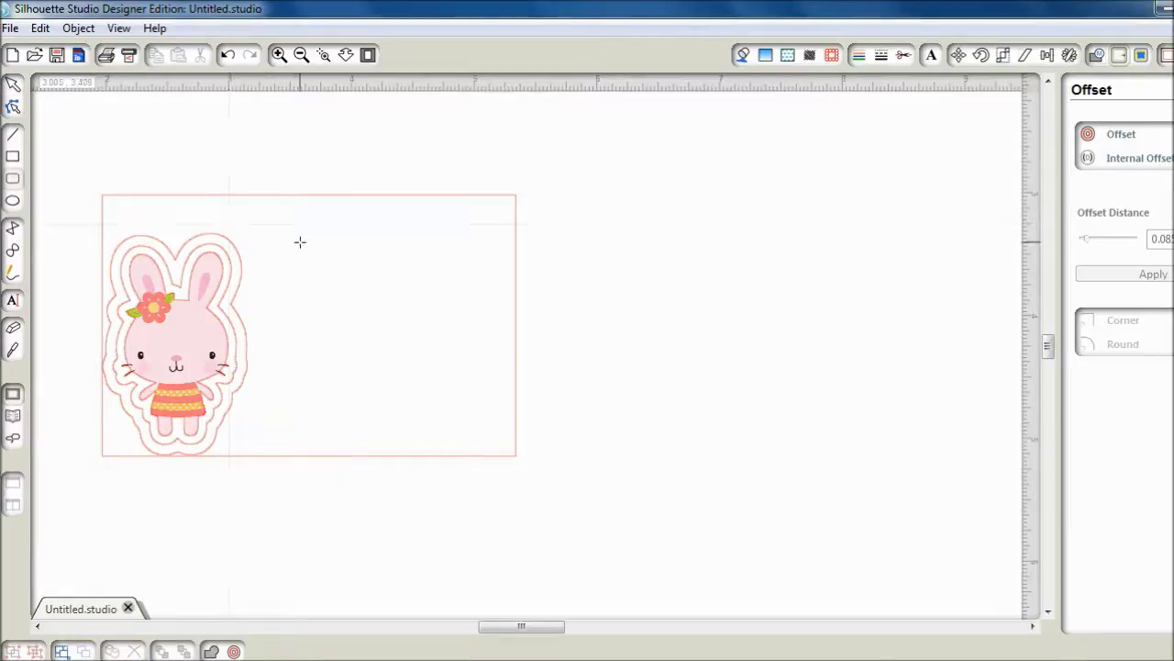
mouse_move(281, 235)
mouse_down()
mouse_move(313, 316)
mouse_move(503, 437)
mouse_up()
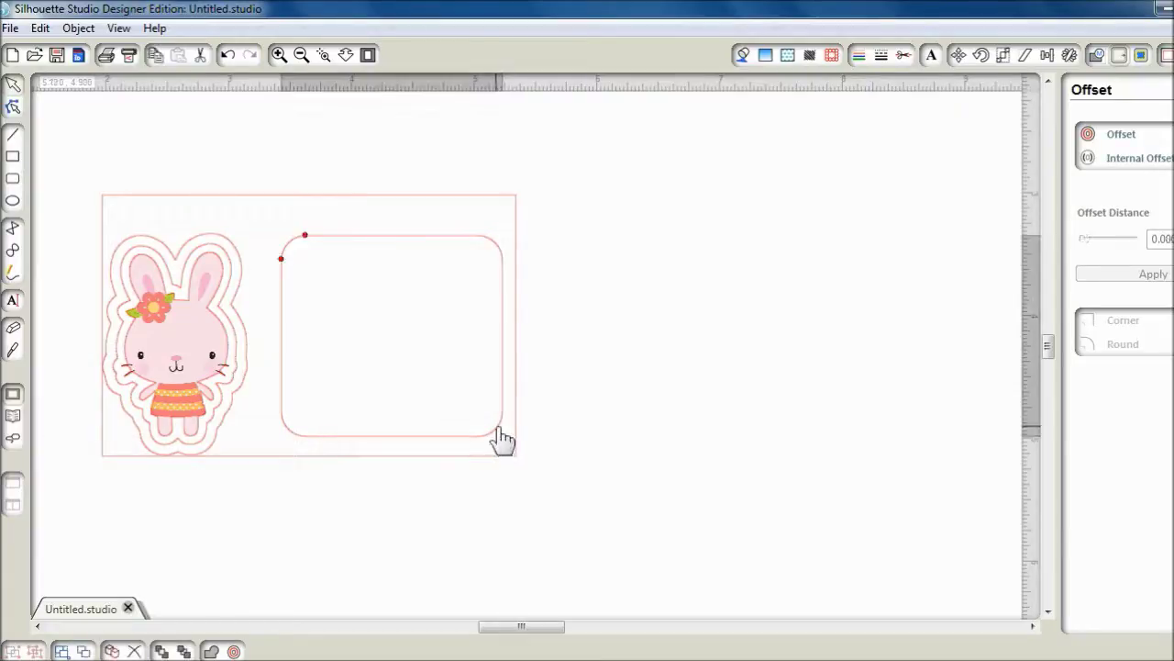
Nudge the rounded box slightly left and begin a horizontal line inside it.
mouse_move(281, 357)
mouse_down()
mouse_move(260, 352)
mouse_move(268, 360)
mouse_up()
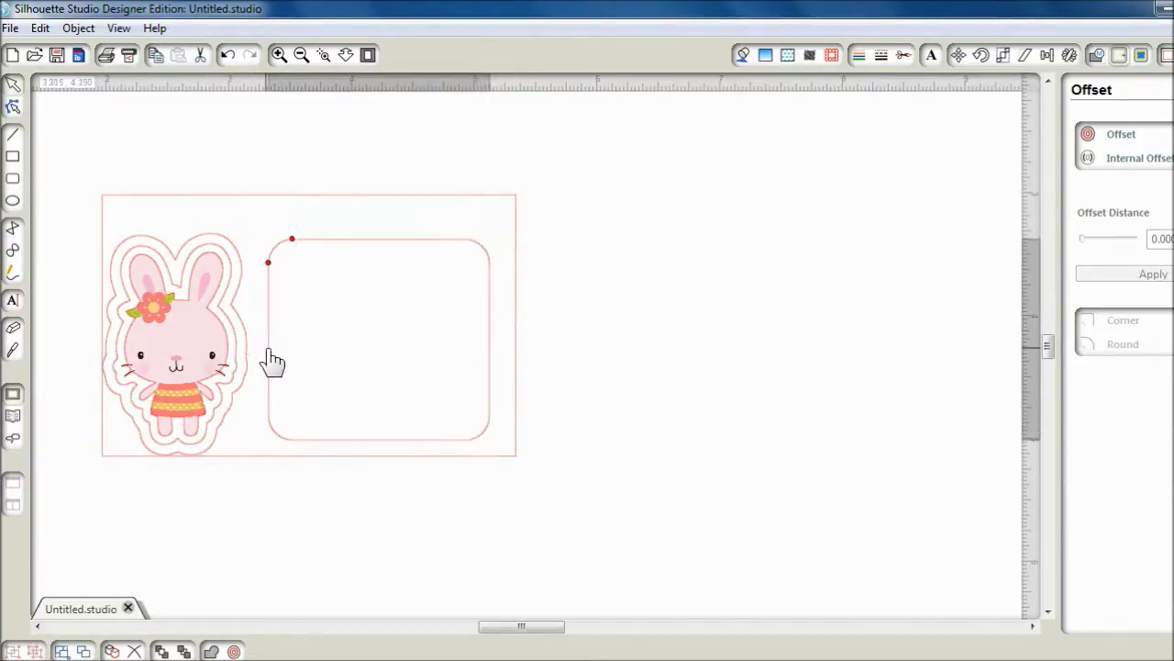
click(13, 134)
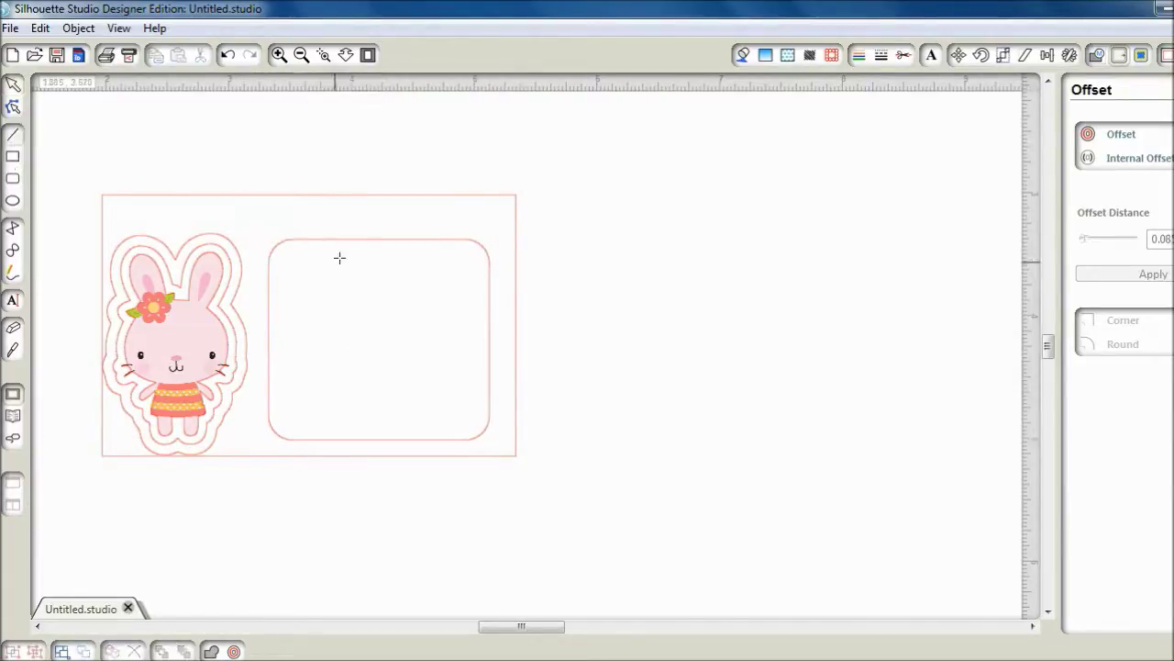
click(291, 290)
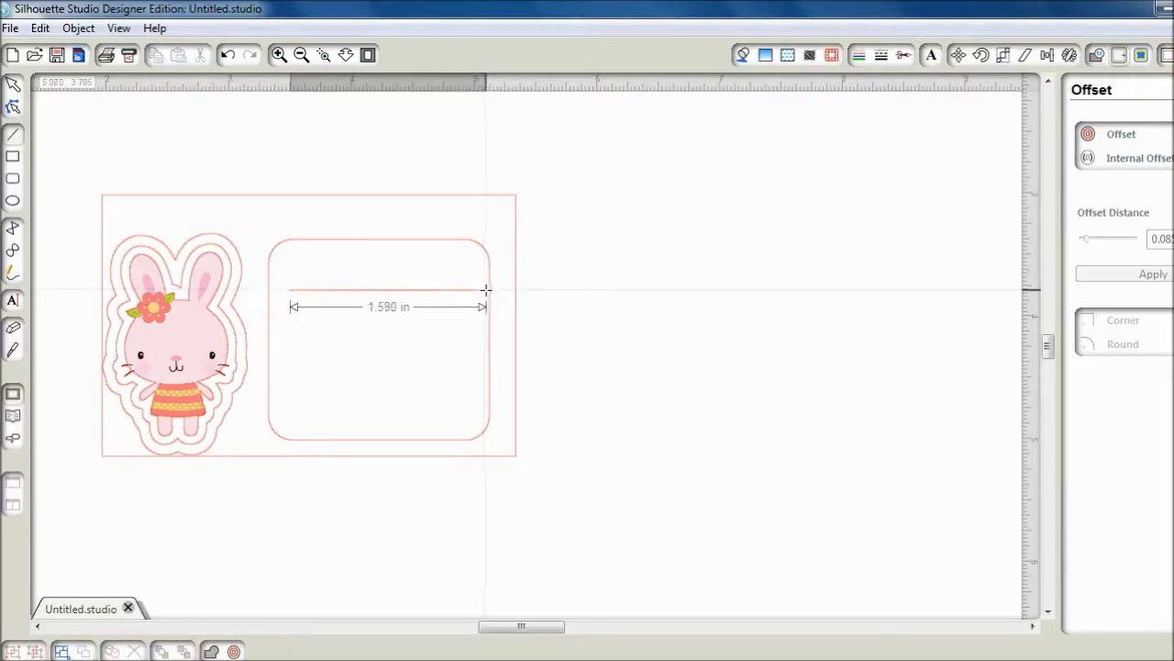
Finish a 1.590 in writing line, paste copies to make four, and select all four.
click(486, 290)
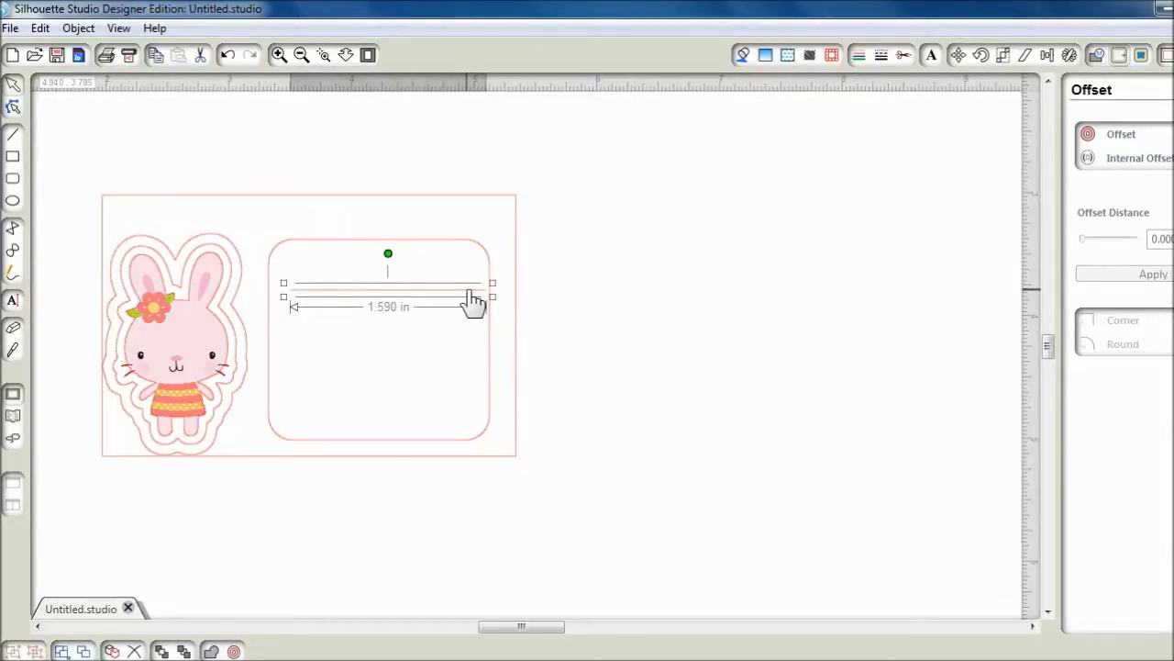
drag(472, 295, 546, 368)
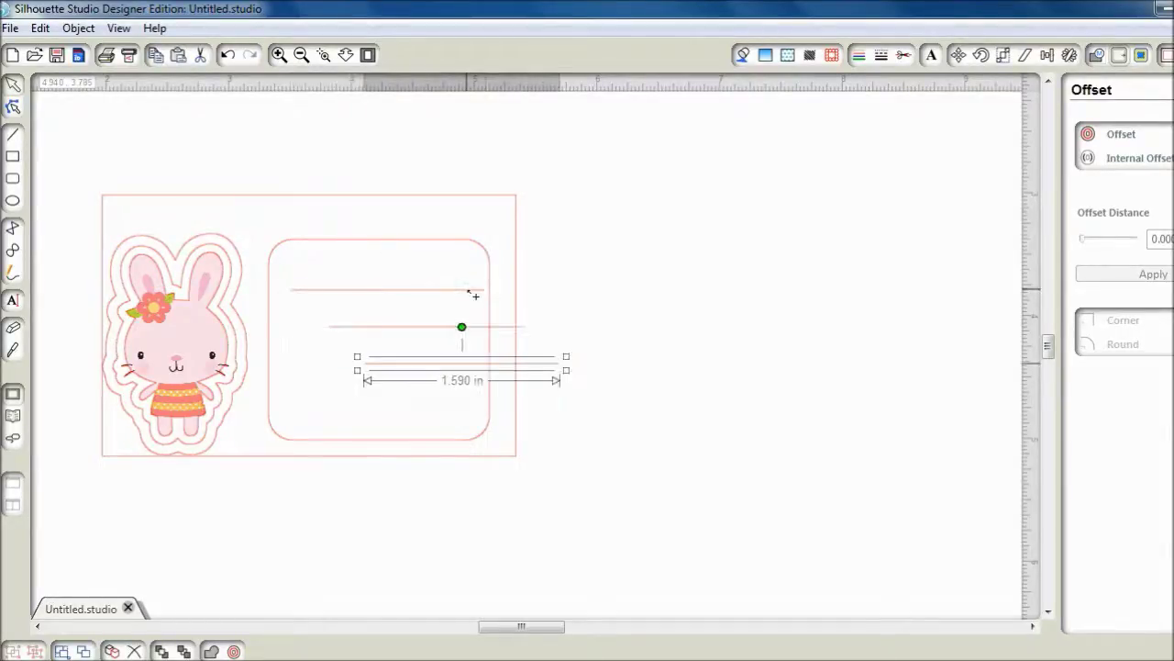
key(ctrl+c)
key(ctrl+v)
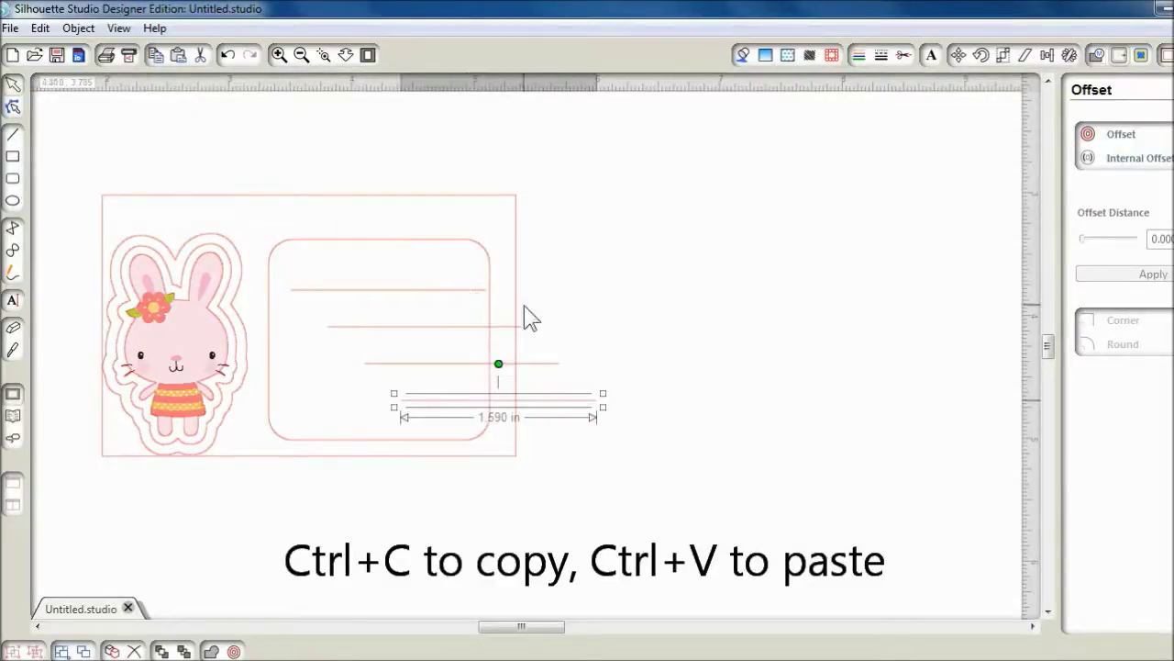
click(622, 442)
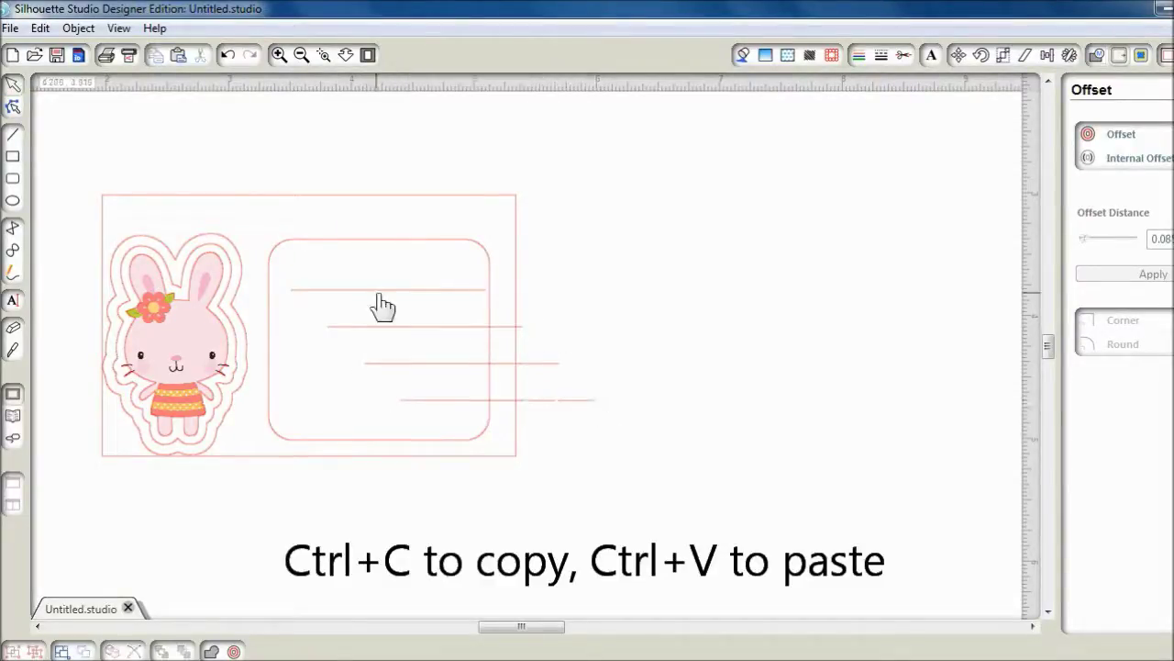
drag(281, 158, 633, 466)
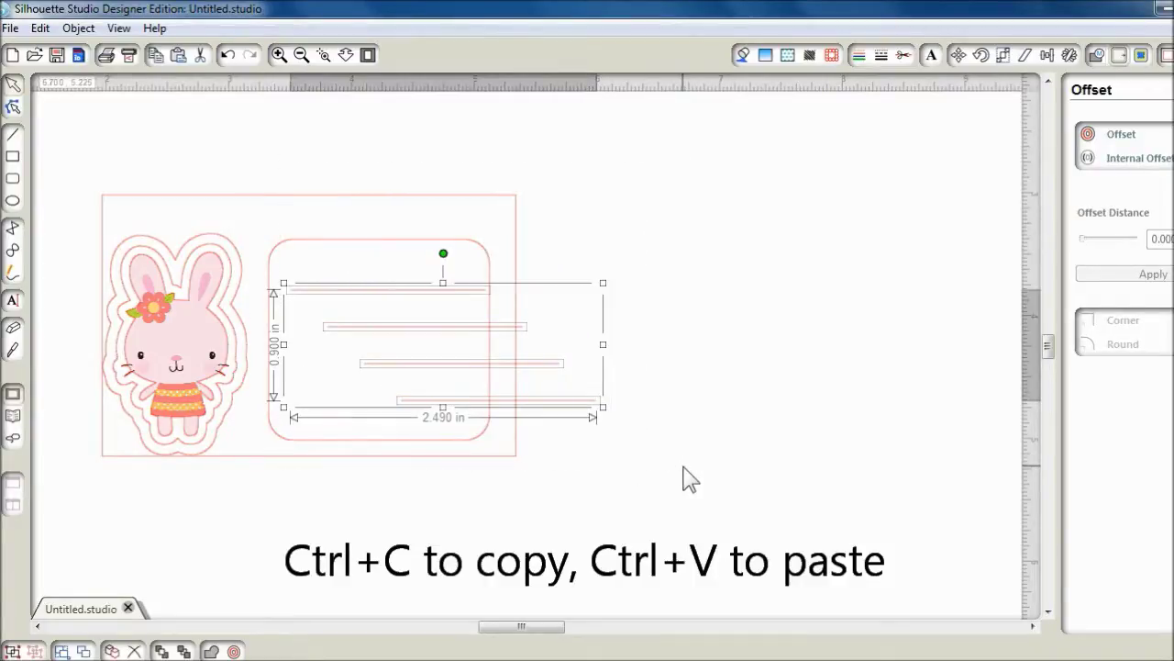
Right-align and group the four lines, centre them in the rounded box, and move it beside the bunny.
click(1056, 55)
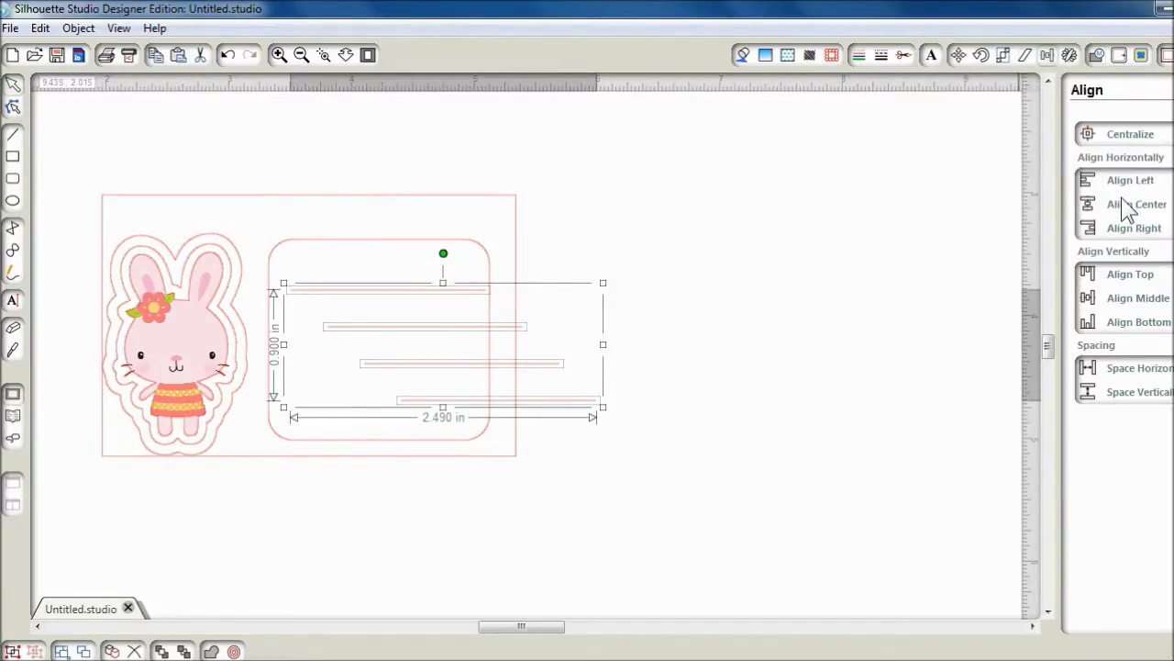
click(1135, 229)
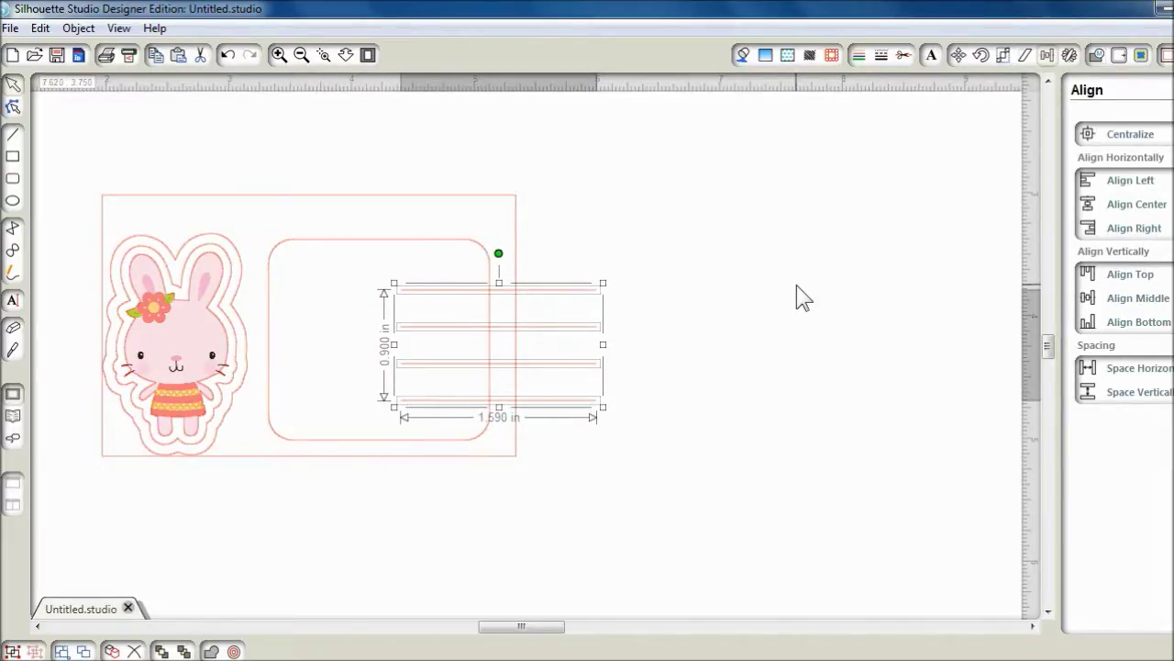
key(ctrl+g)
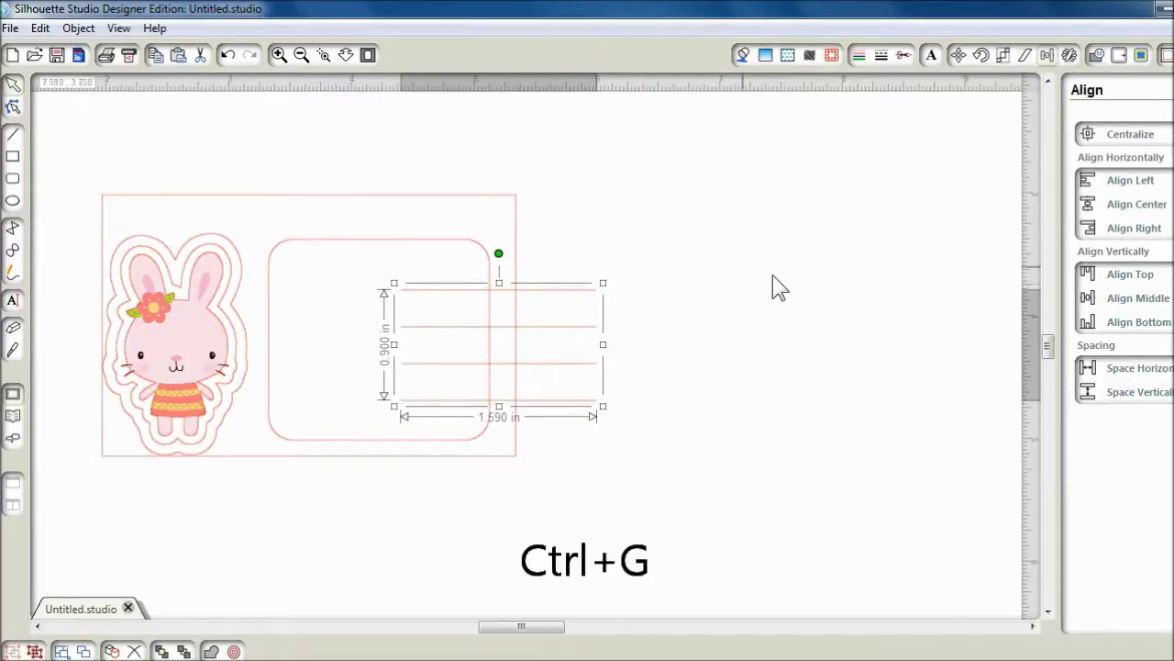
shift+click(391, 242)
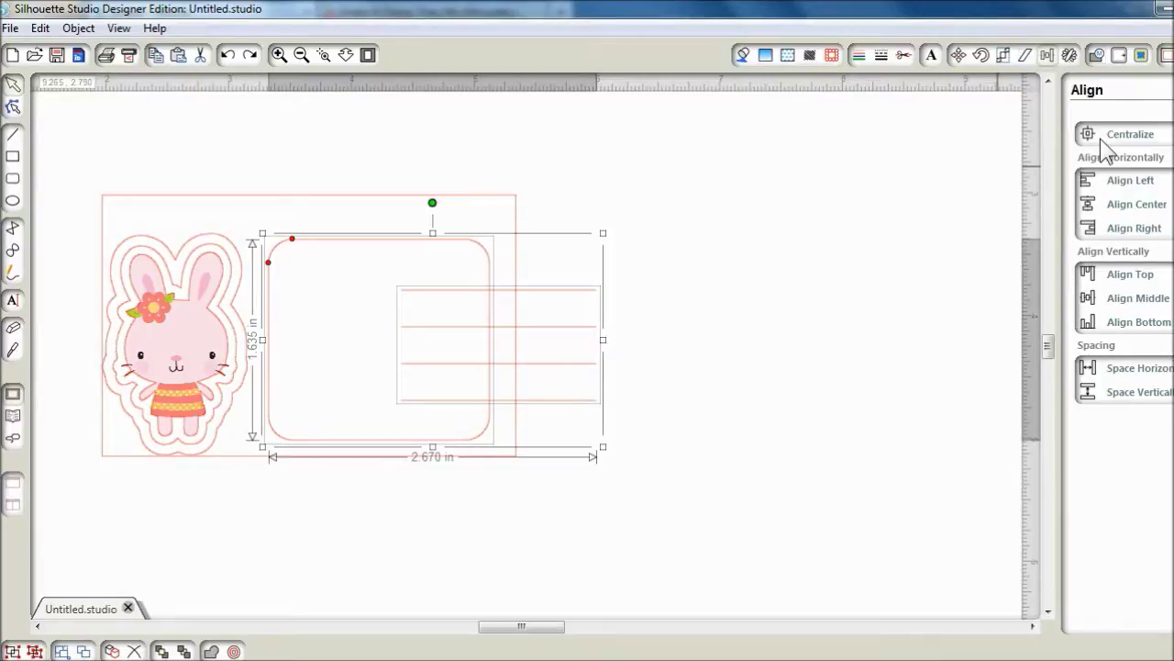
click(1101, 139)
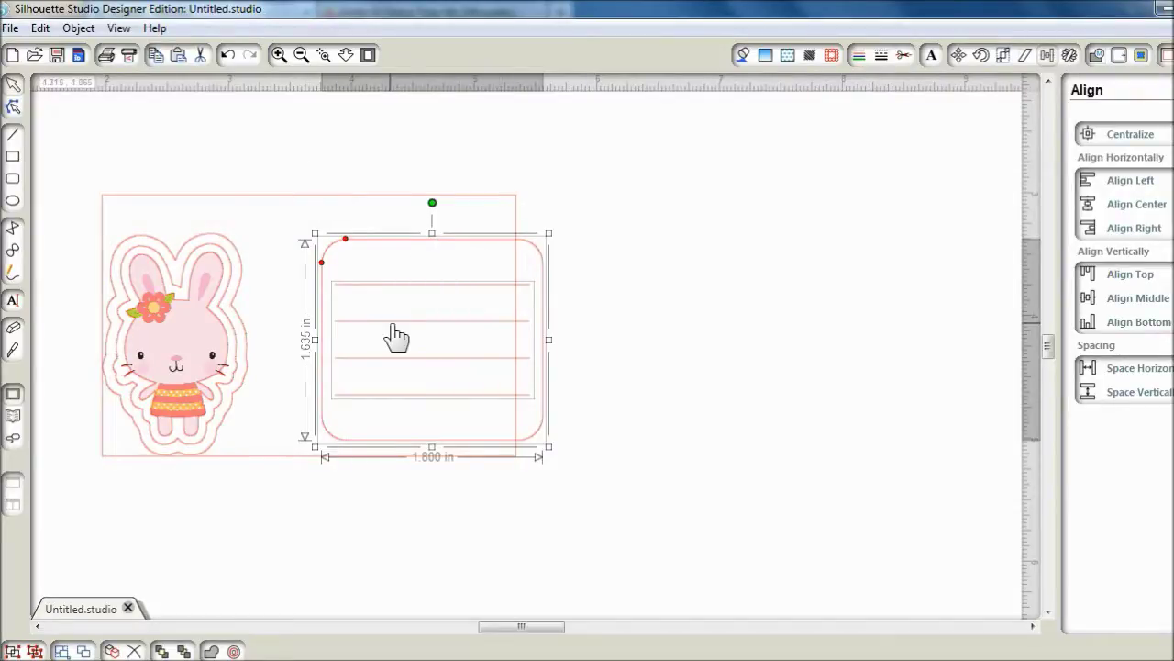
drag(394, 335, 348, 325)
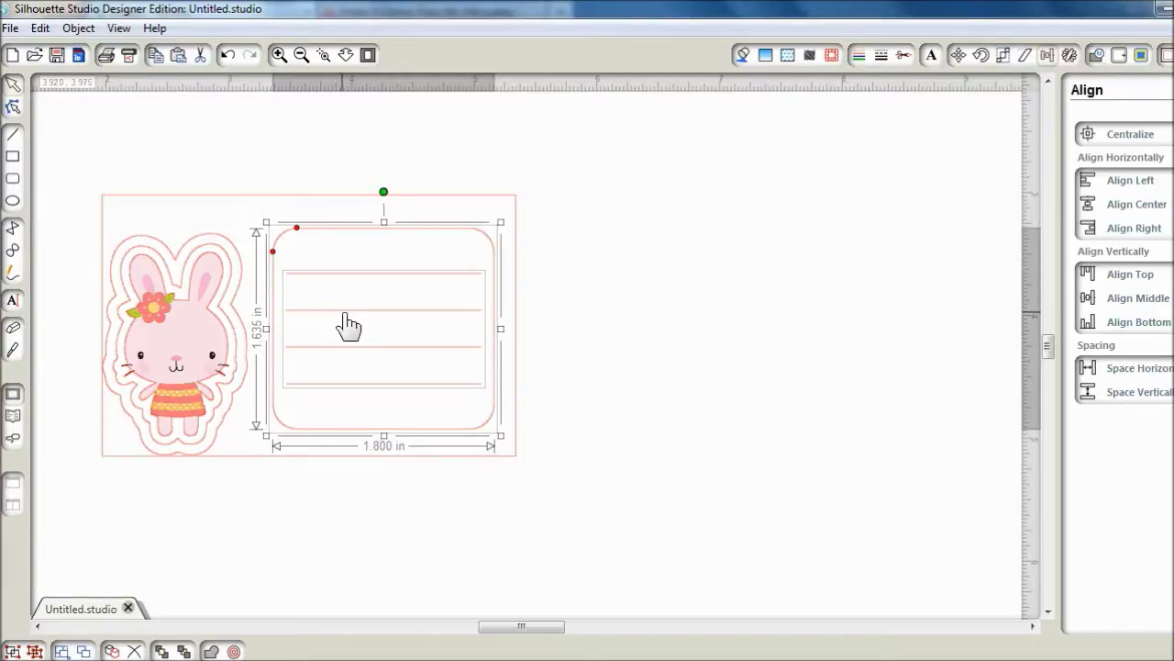
Surround the lined writing box with a 0.250 in offset outline.
click(562, 286)
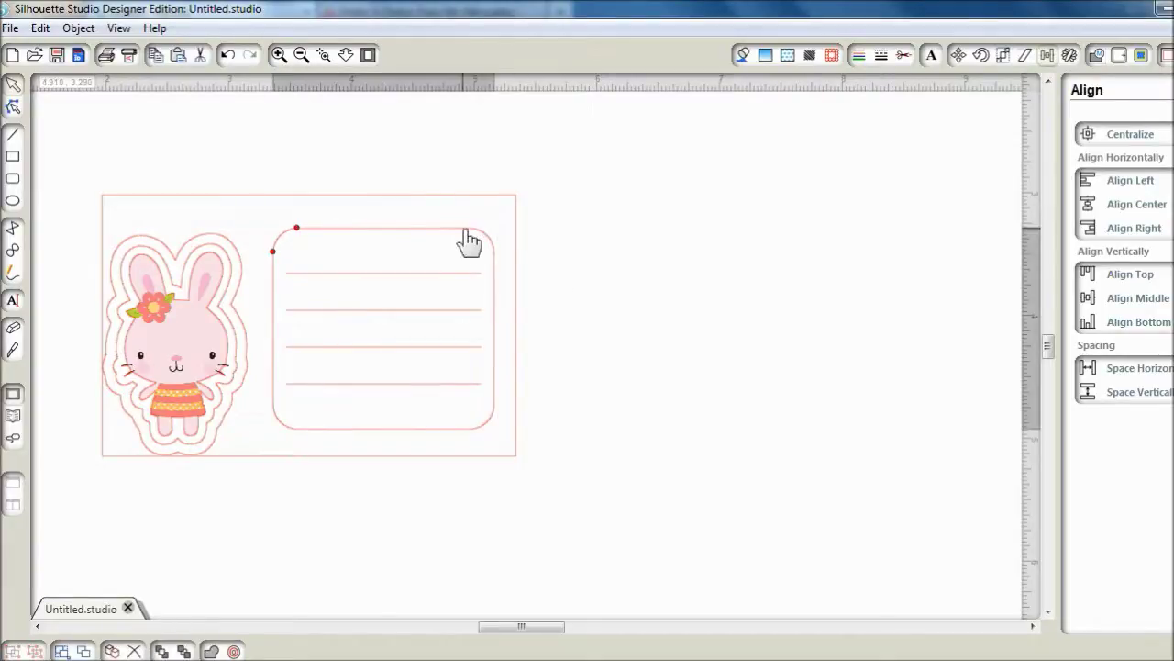
click(1119, 56)
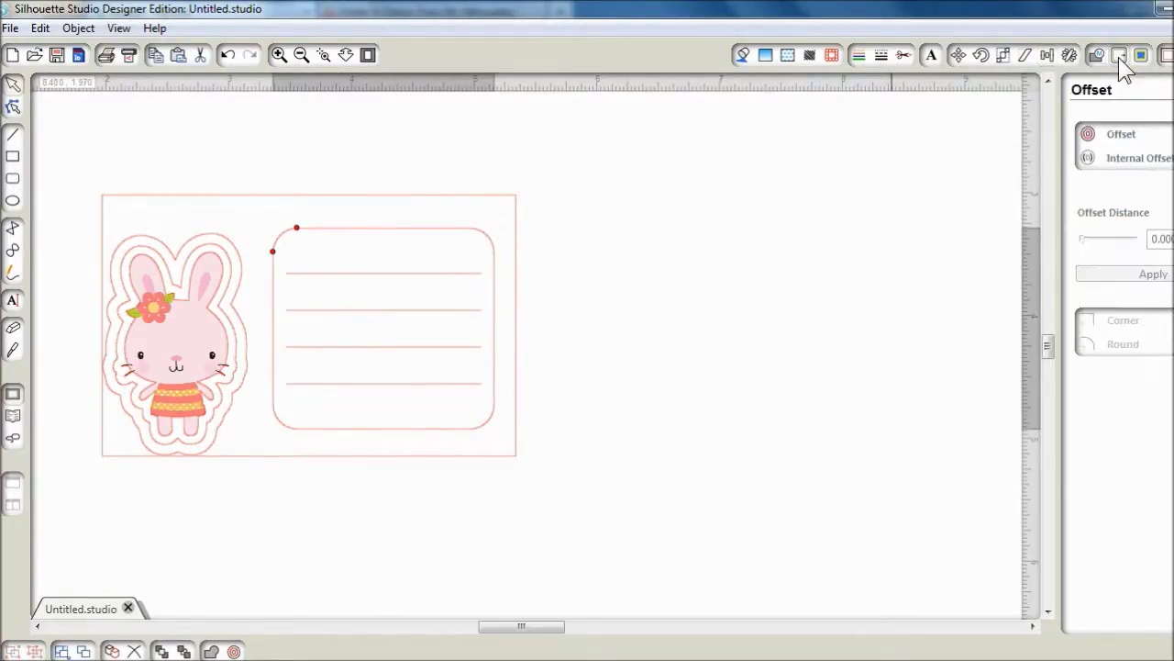
click(1119, 134)
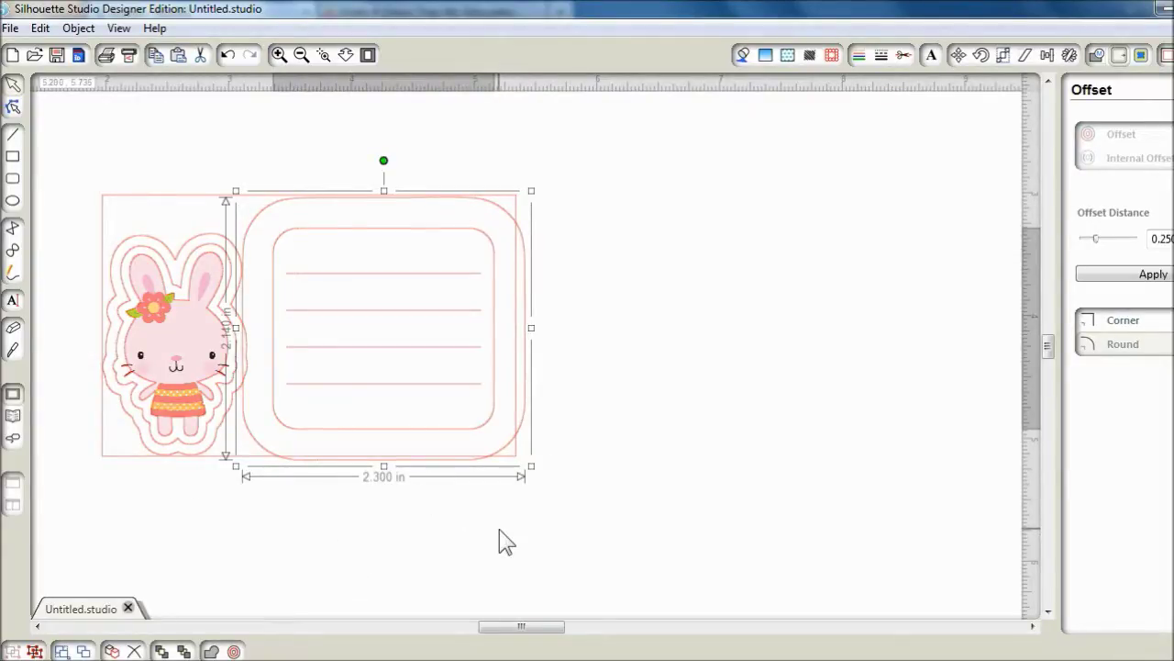
click(1109, 274)
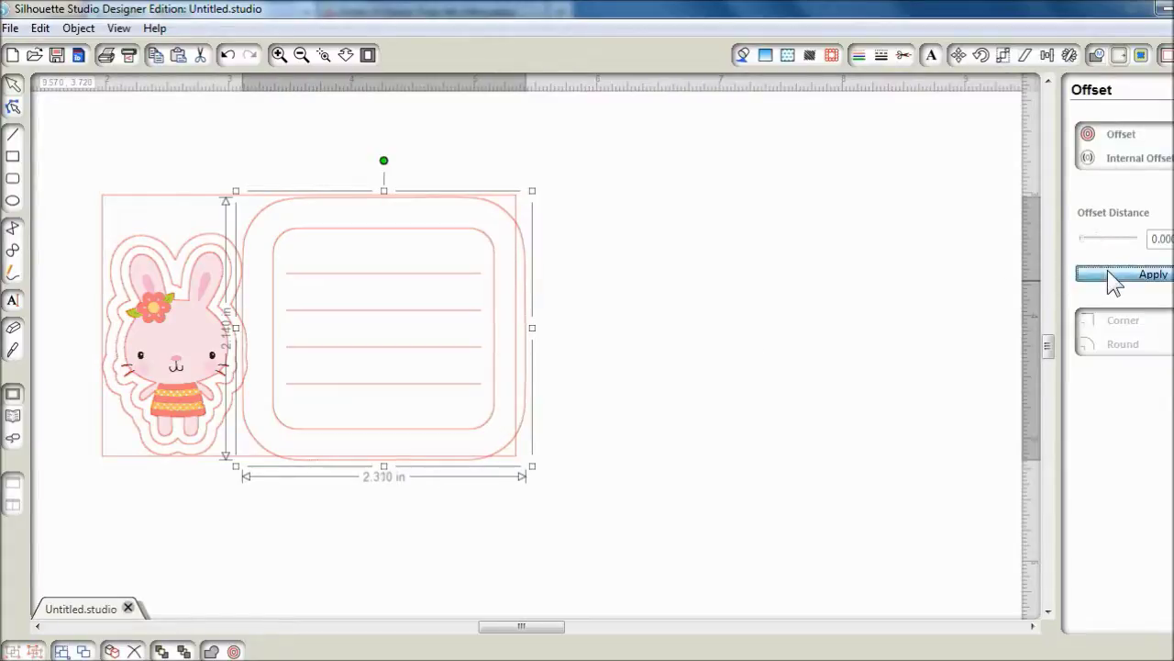
click(863, 292)
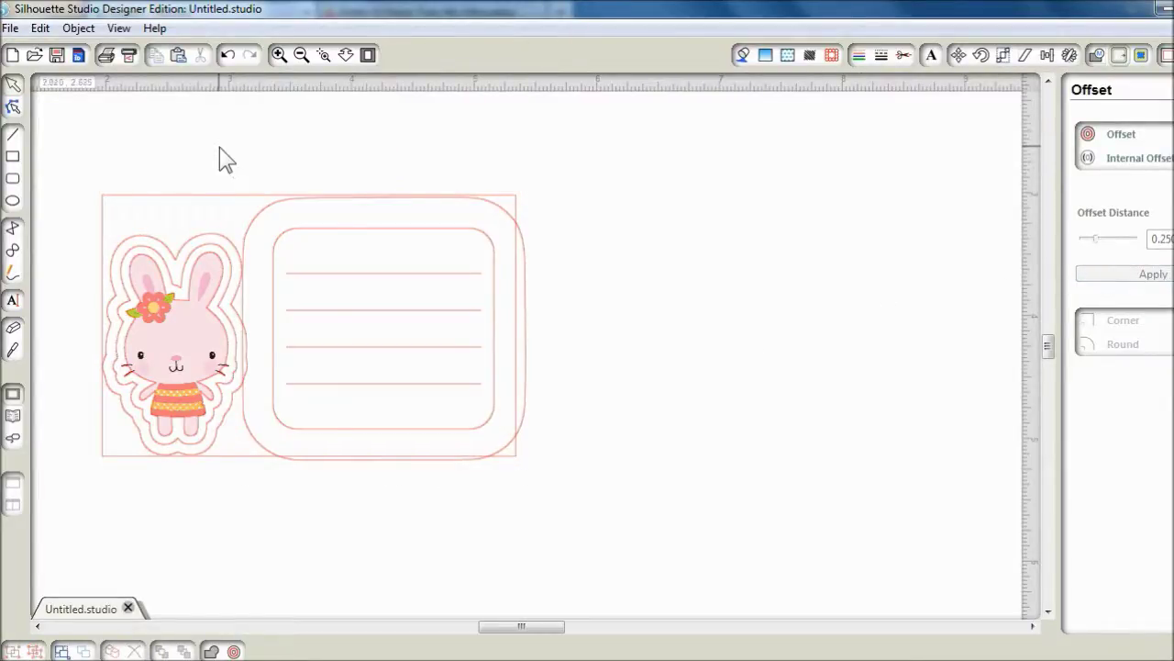
Group the label with its offset outline, then right-align it with the bunny.
drag(220, 147, 640, 533)
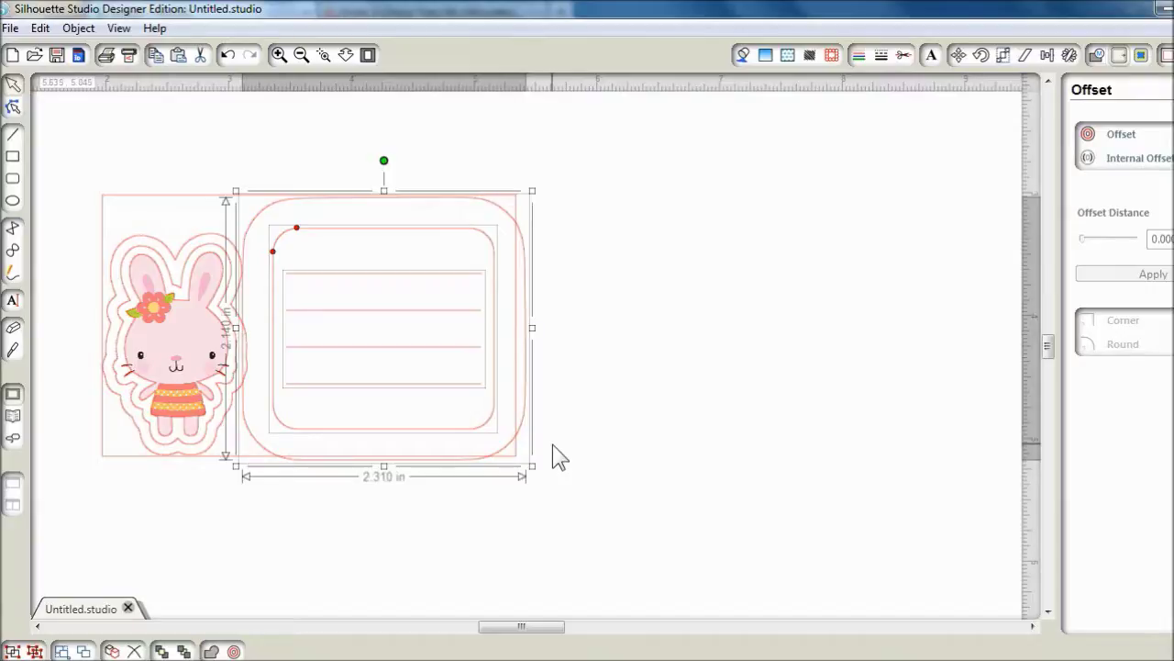
key(ctrl+g)
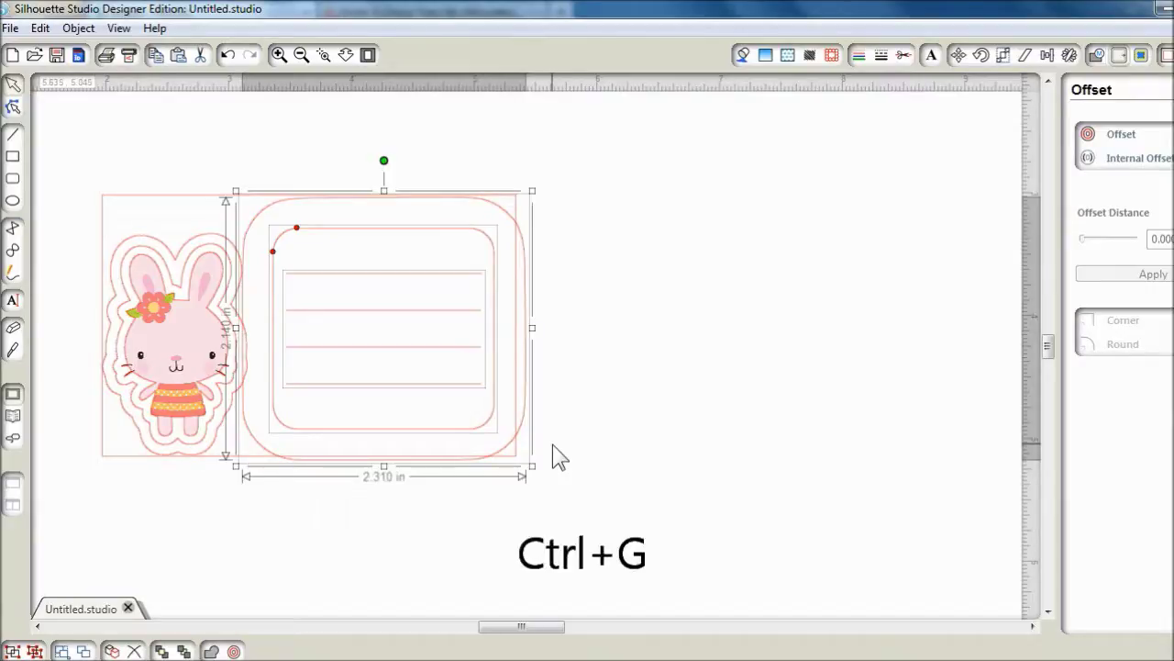
key(ctrl+a)
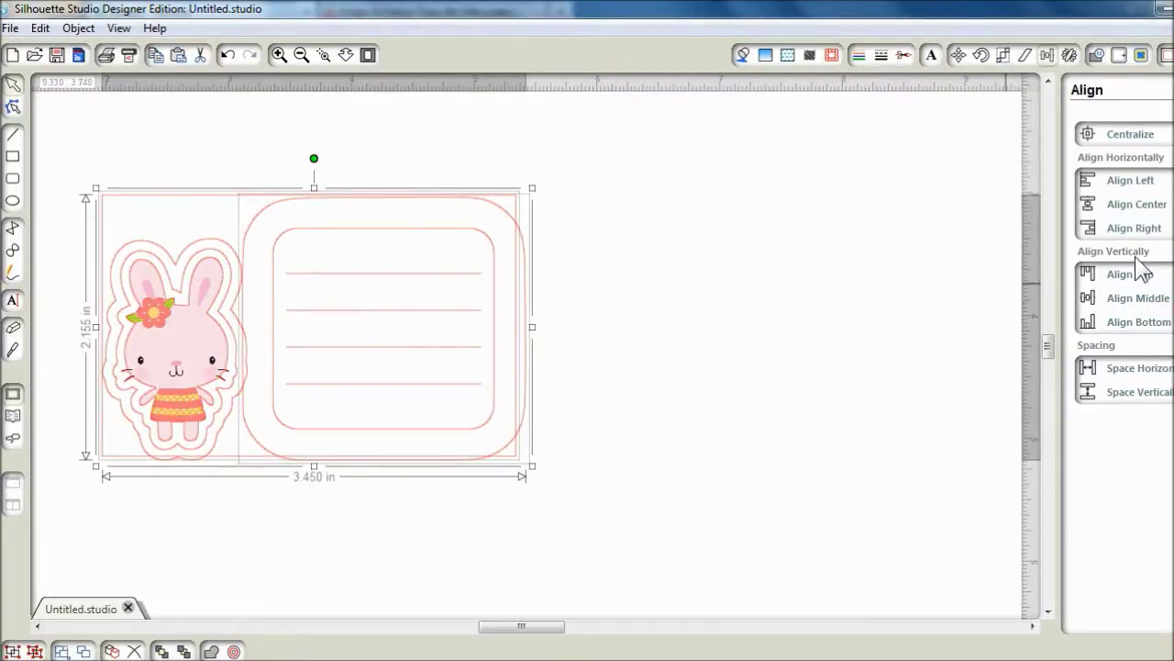
click(1130, 230)
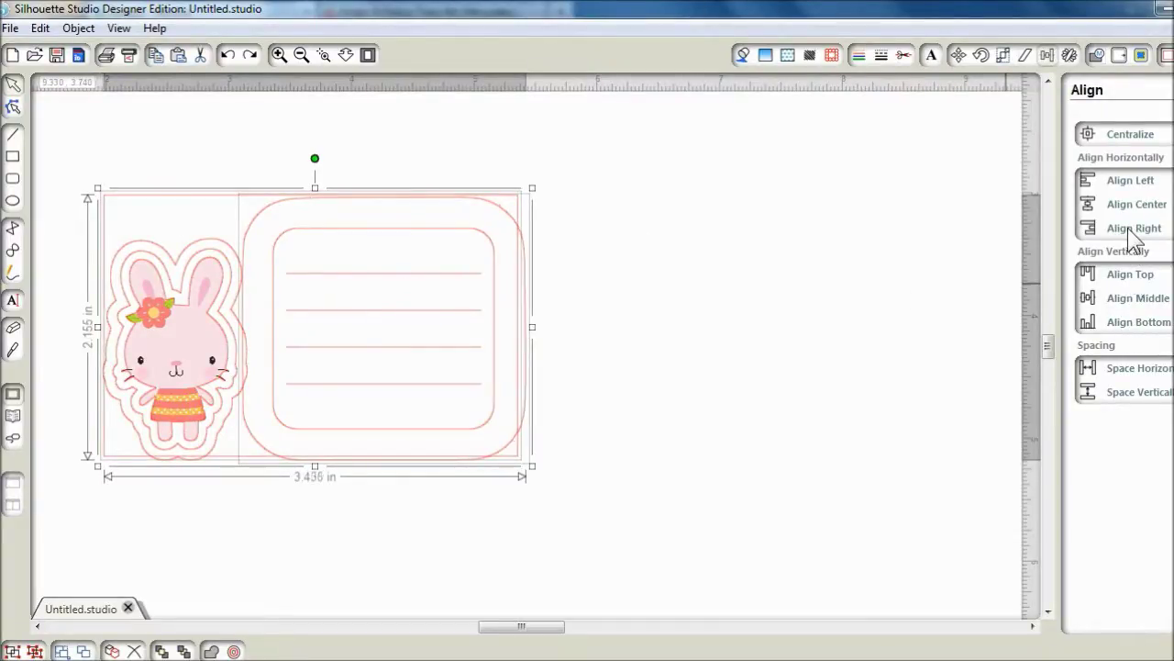
click(817, 333)
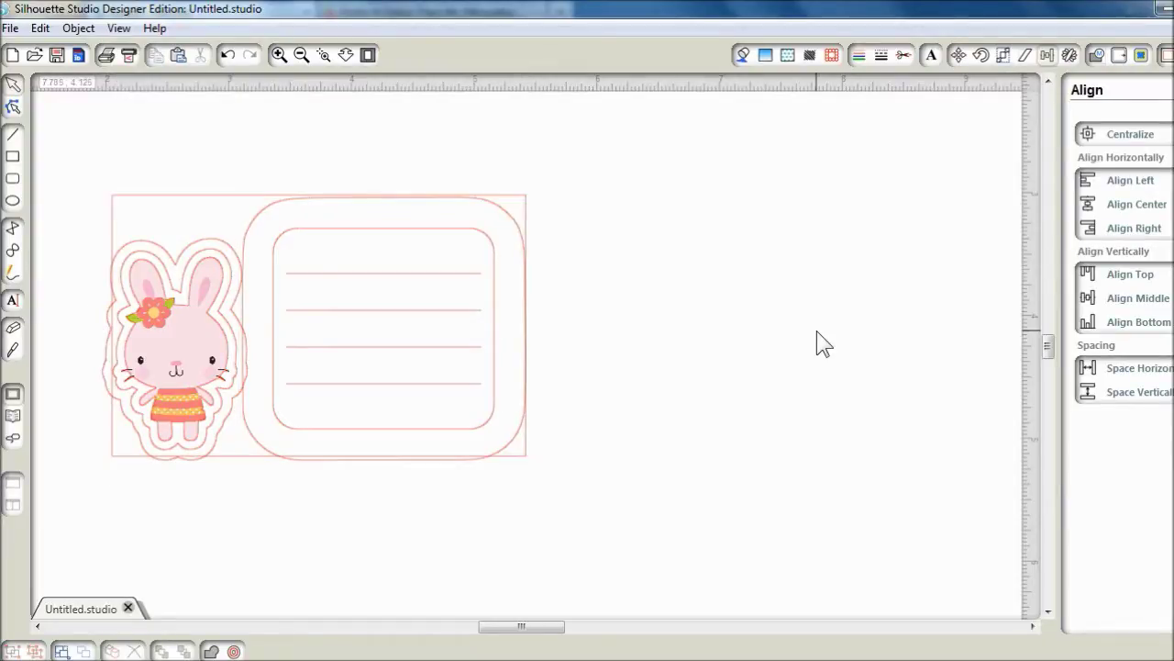
Nudge the bunny slightly, then align the bunny and label along their bottom edges.
click(190, 360)
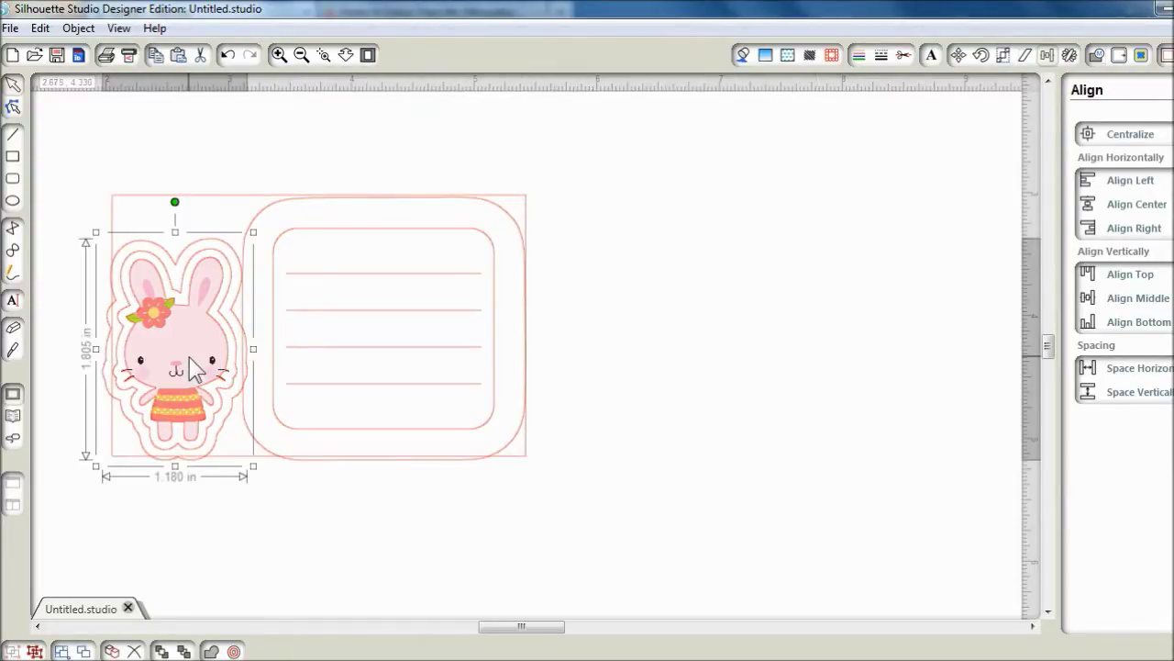
drag(190, 360, 203, 356)
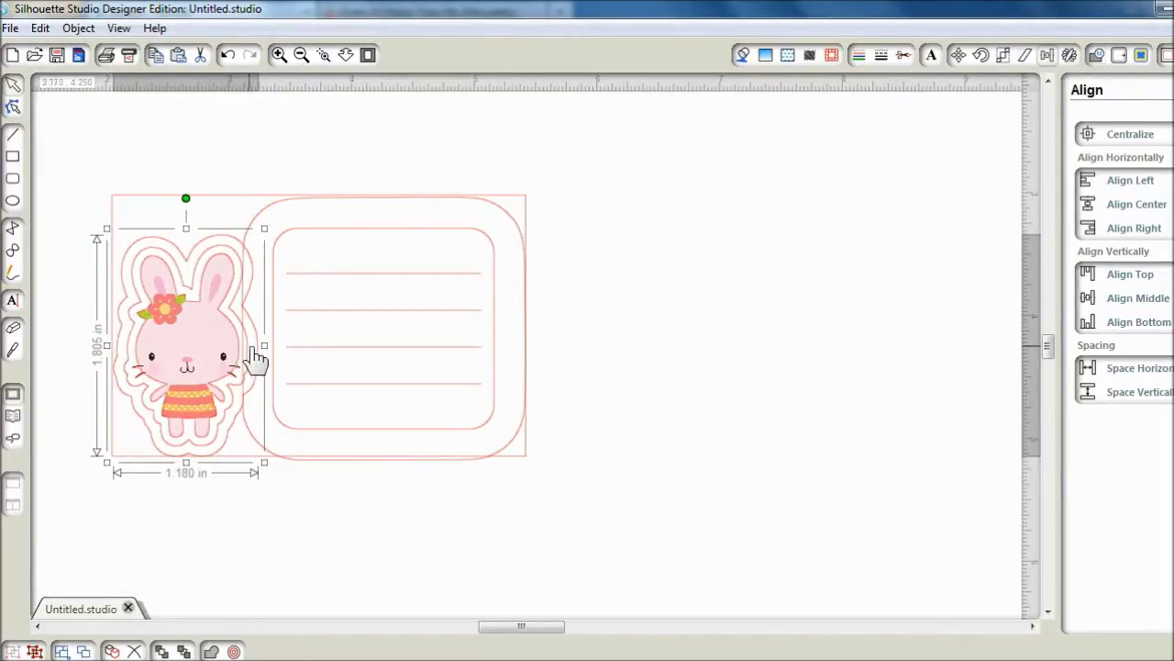
key(ctrl+a)
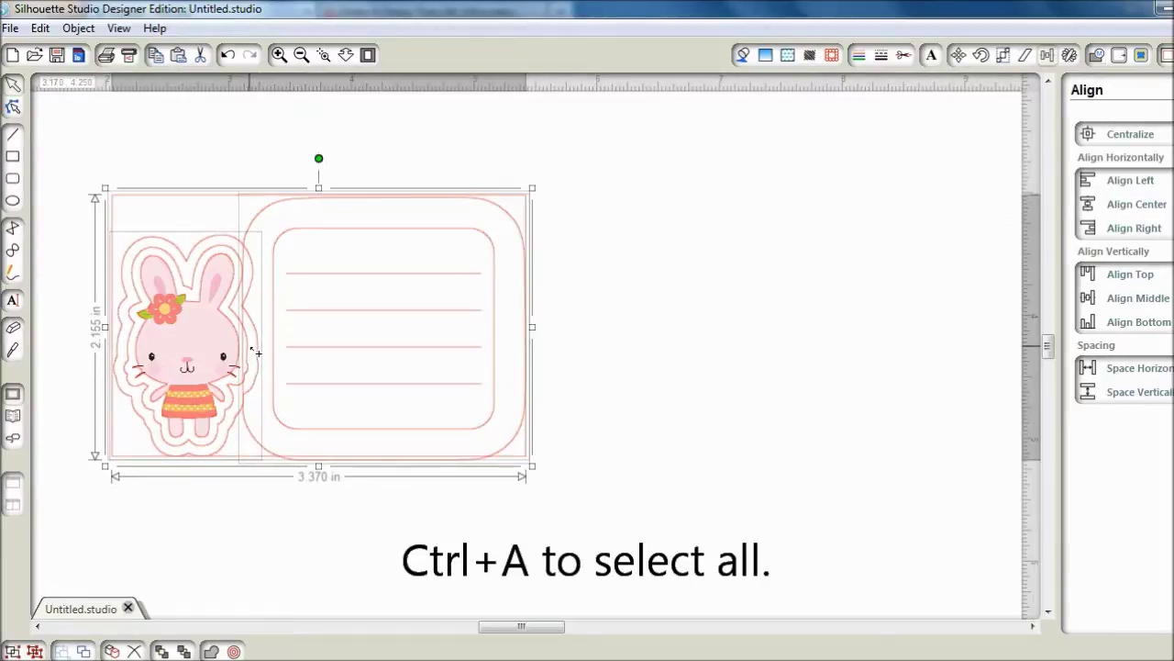
click(1149, 327)
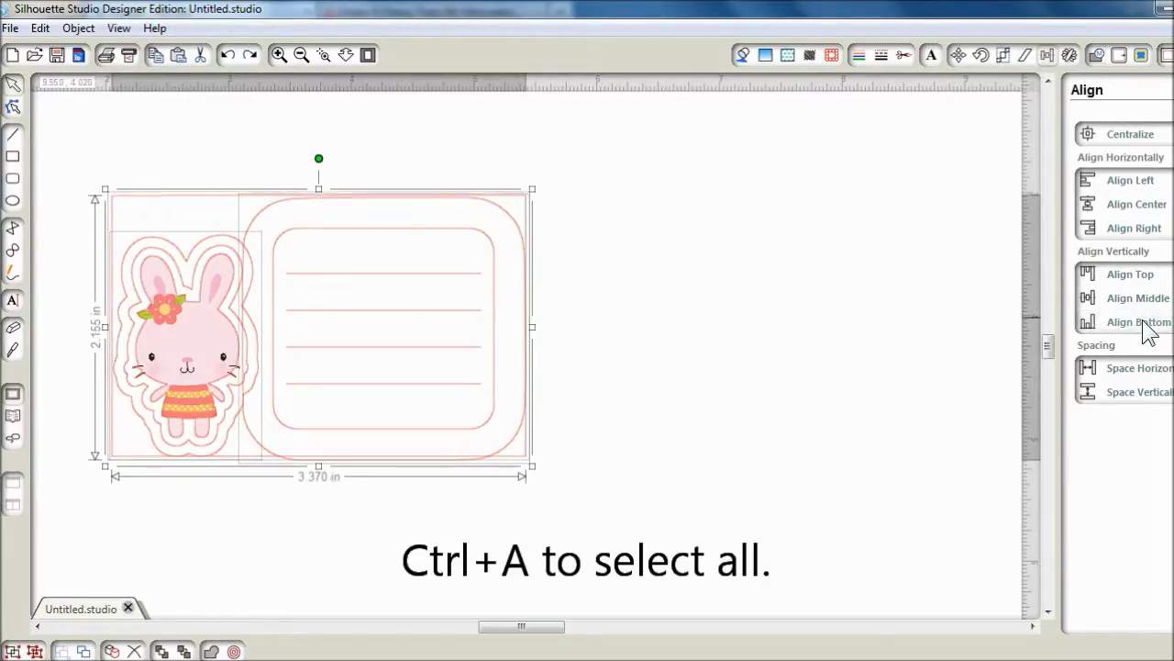
click(1146, 326)
click(787, 332)
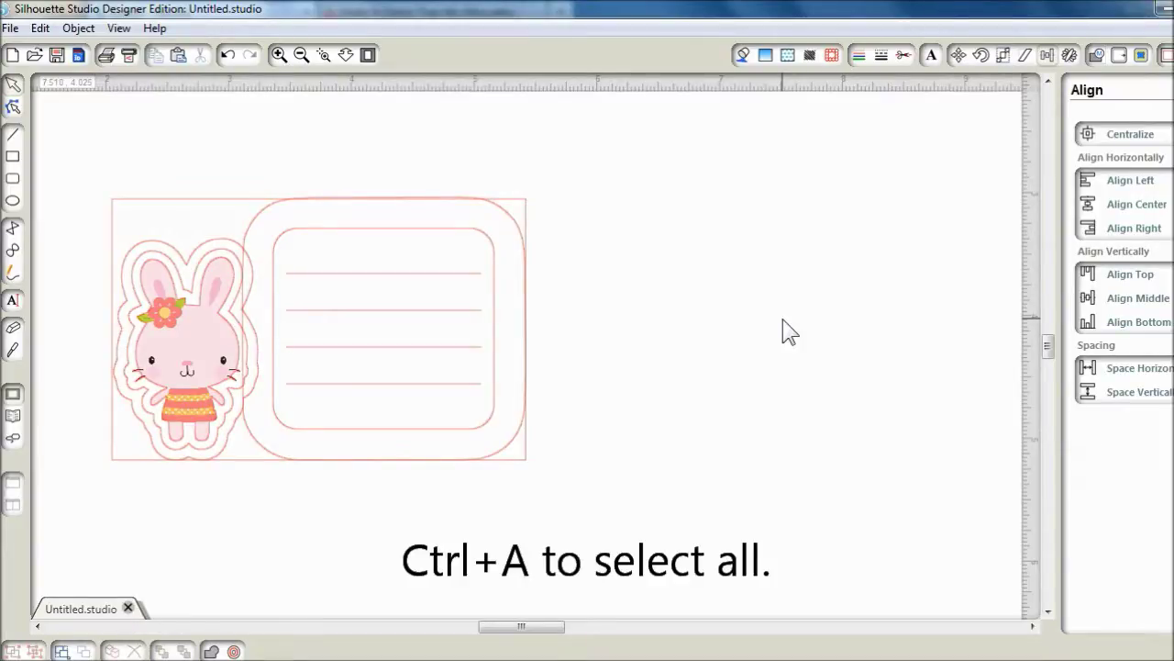
Ungroup the whole design and delete the outer pink rectangle.
key(ctrl+a)
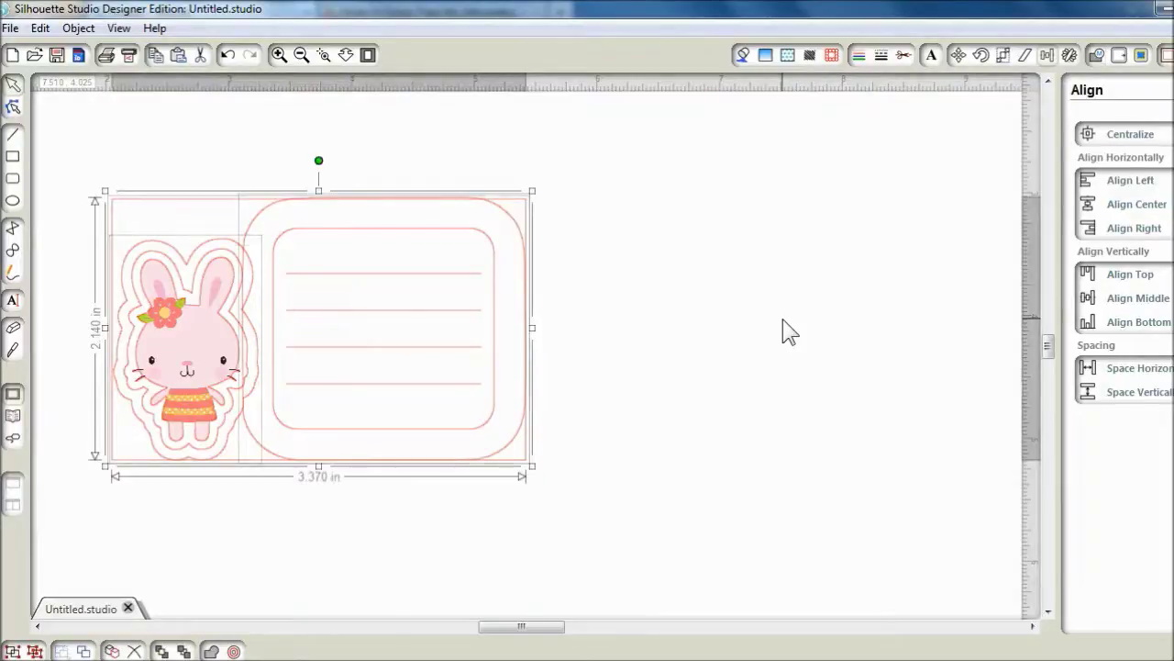
key(ctrl+u)
click(782, 330)
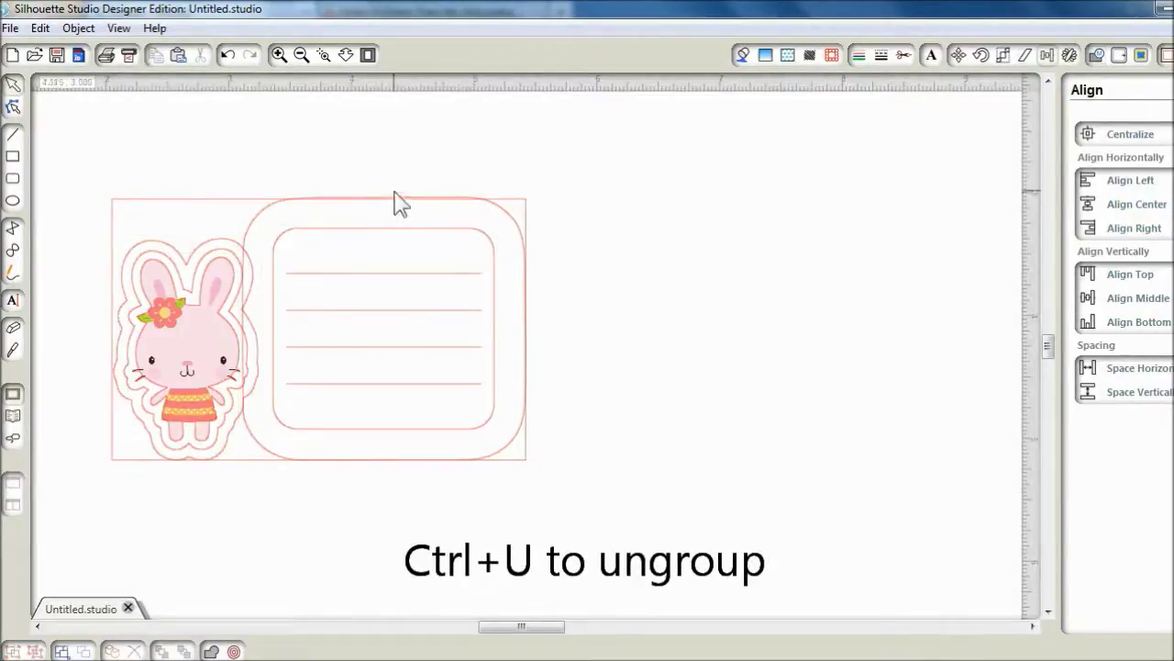
click(227, 211)
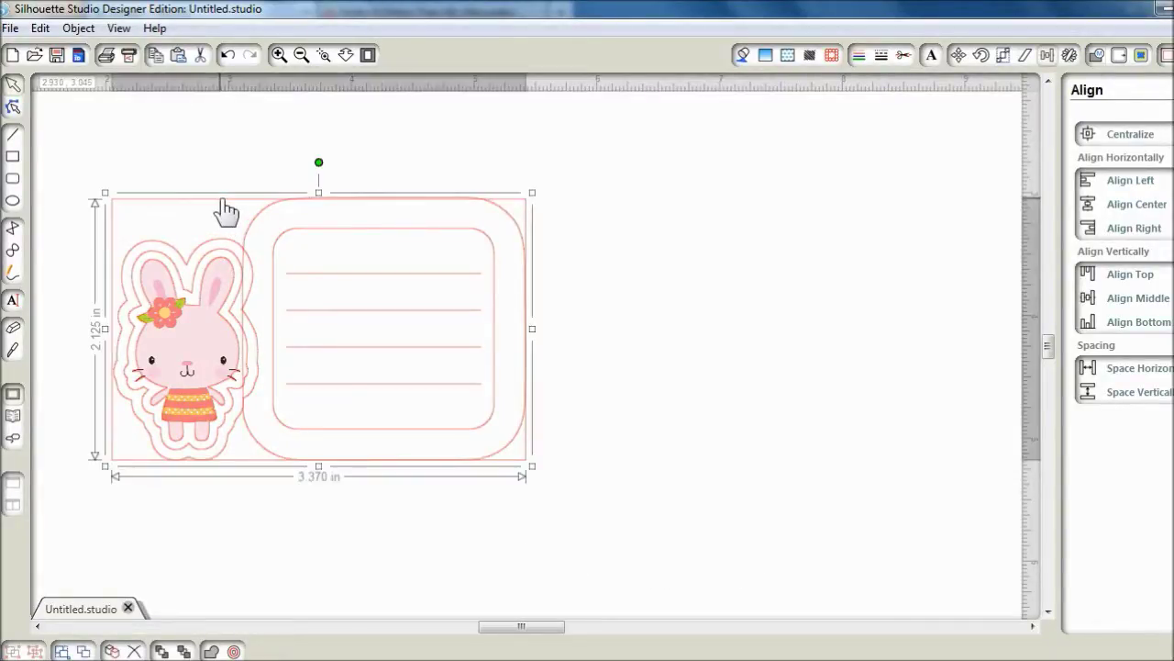
key(Delete)
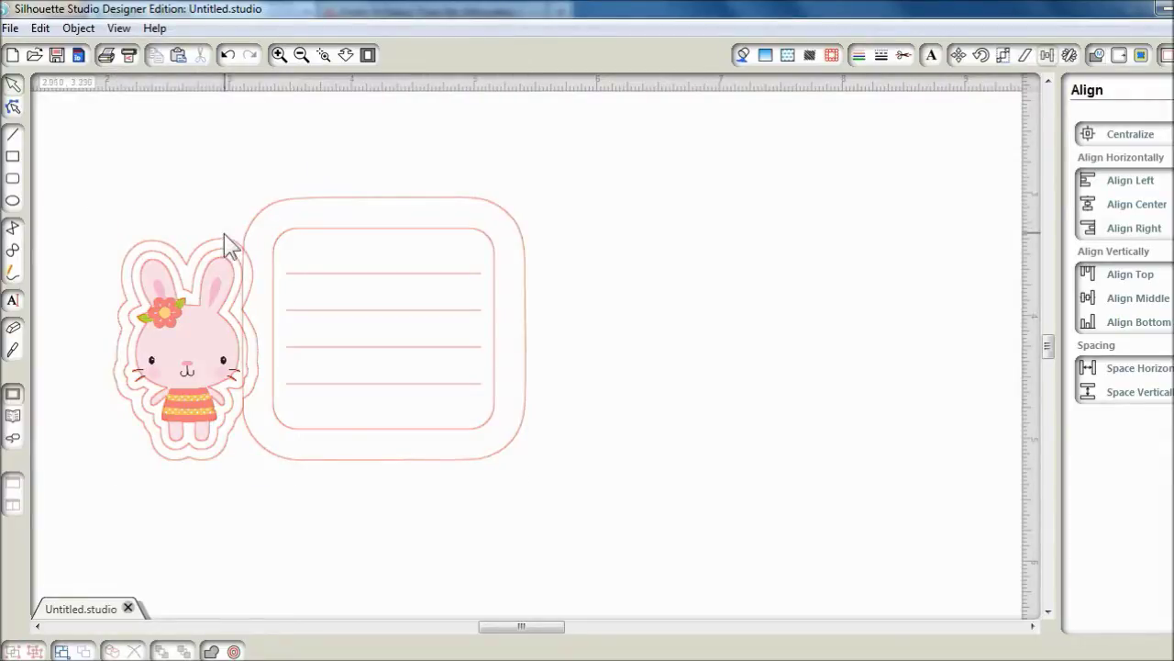
Weld the bunny's outer outline and the label frame into one shape.
click(227, 248)
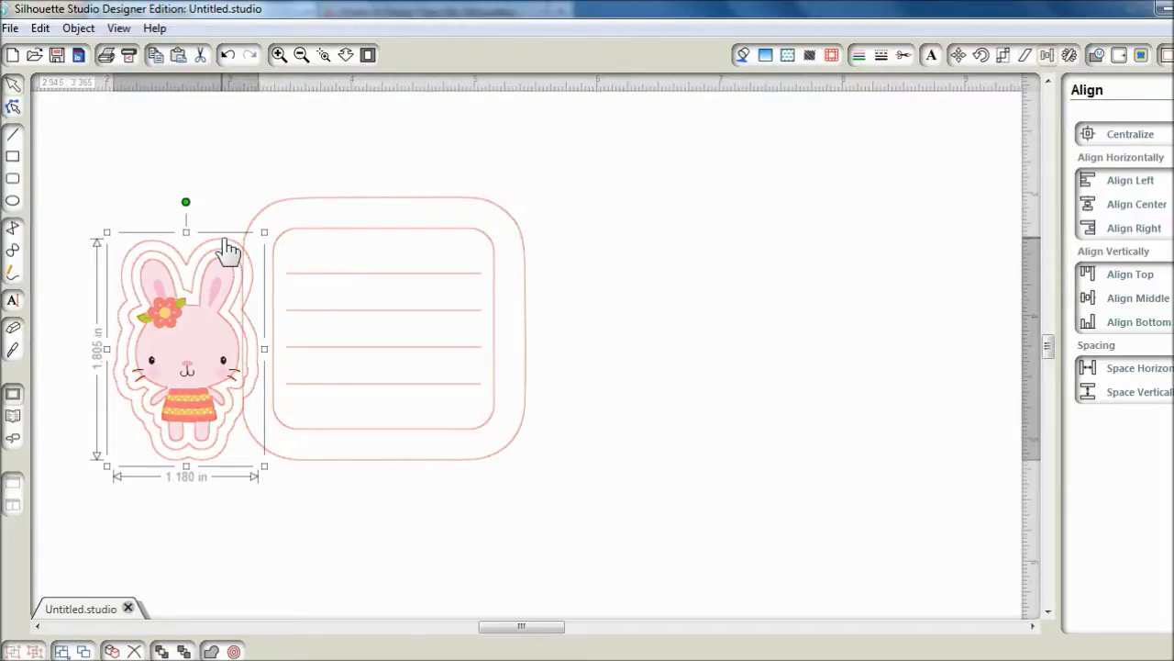
shift+click(272, 212)
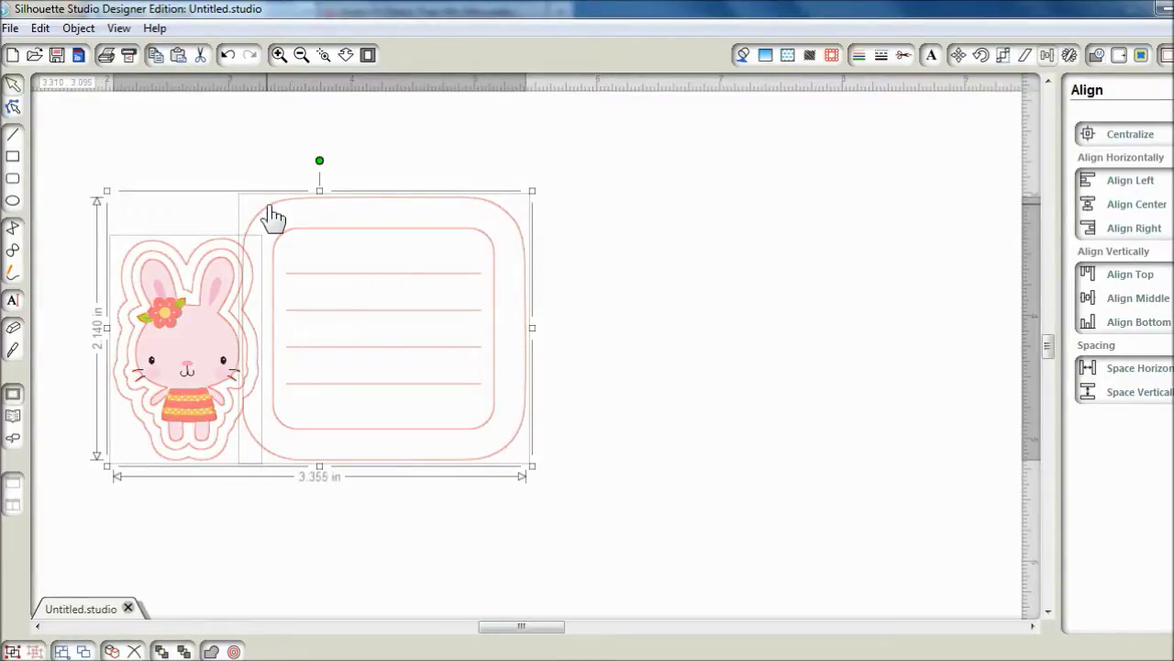
right_click(272, 214)
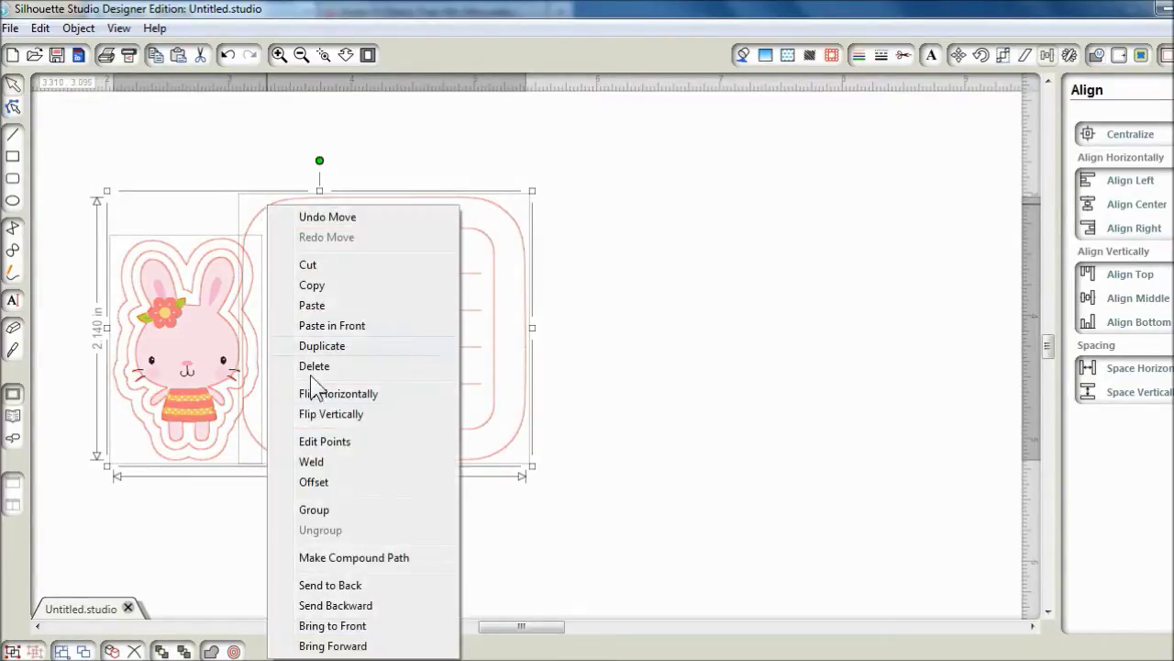
click(320, 462)
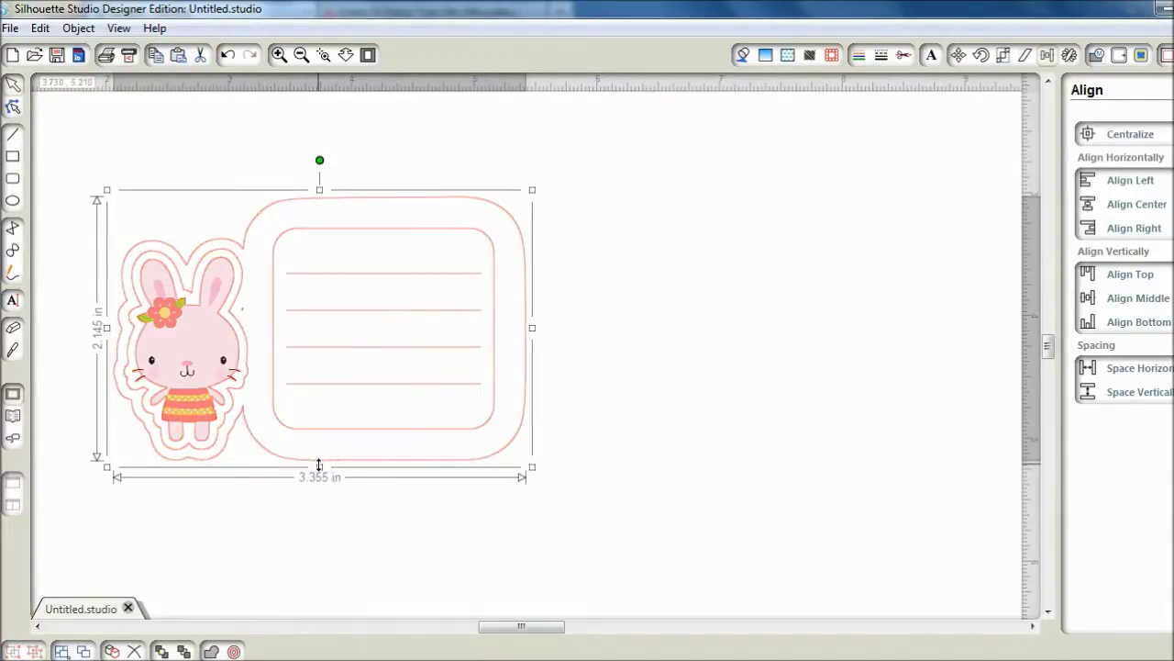
Release the welded shape's compound path and delete the stray piece near the ear.
right_click(263, 337)
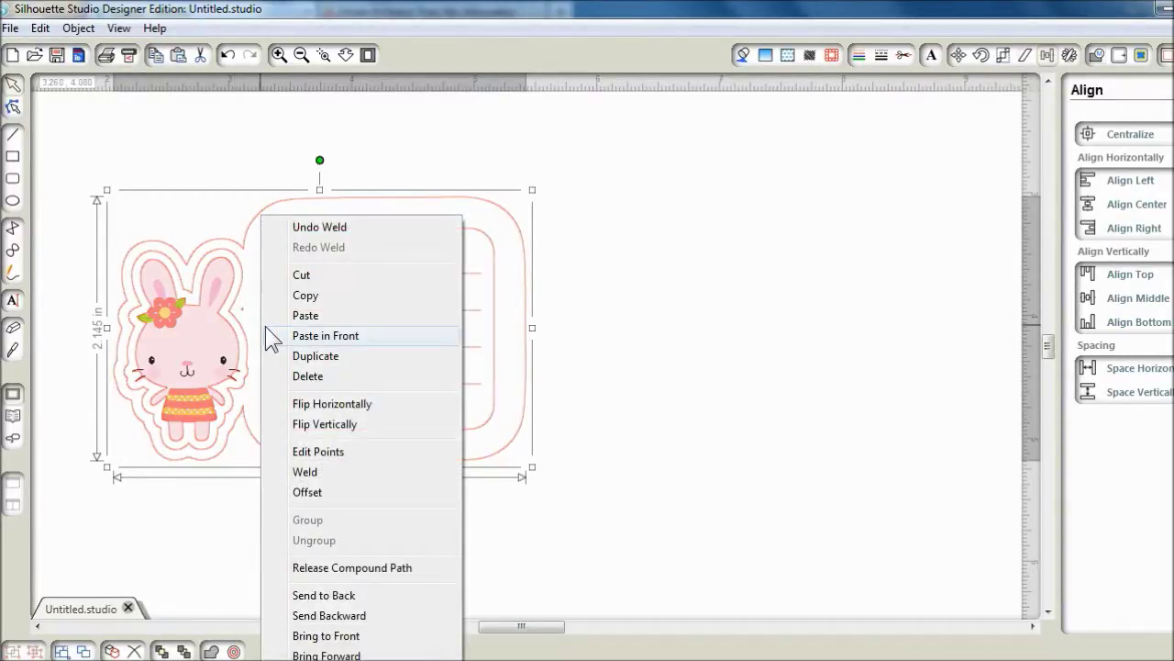
click(337, 568)
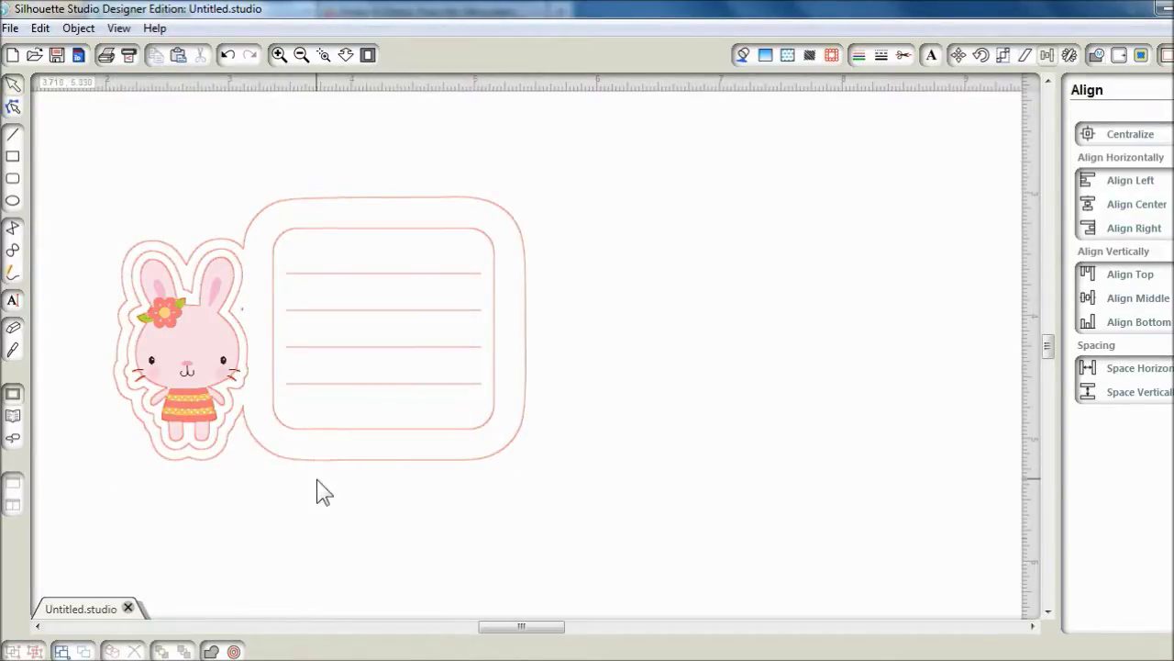
drag(202, 178, 275, 399)
key(Delete)
Fill the card shape with the blue NKubo_HappySpring_Paper01 pattern from the Hunny Bunnies folder.
mouse_move(211, 659)
click(170, 621)
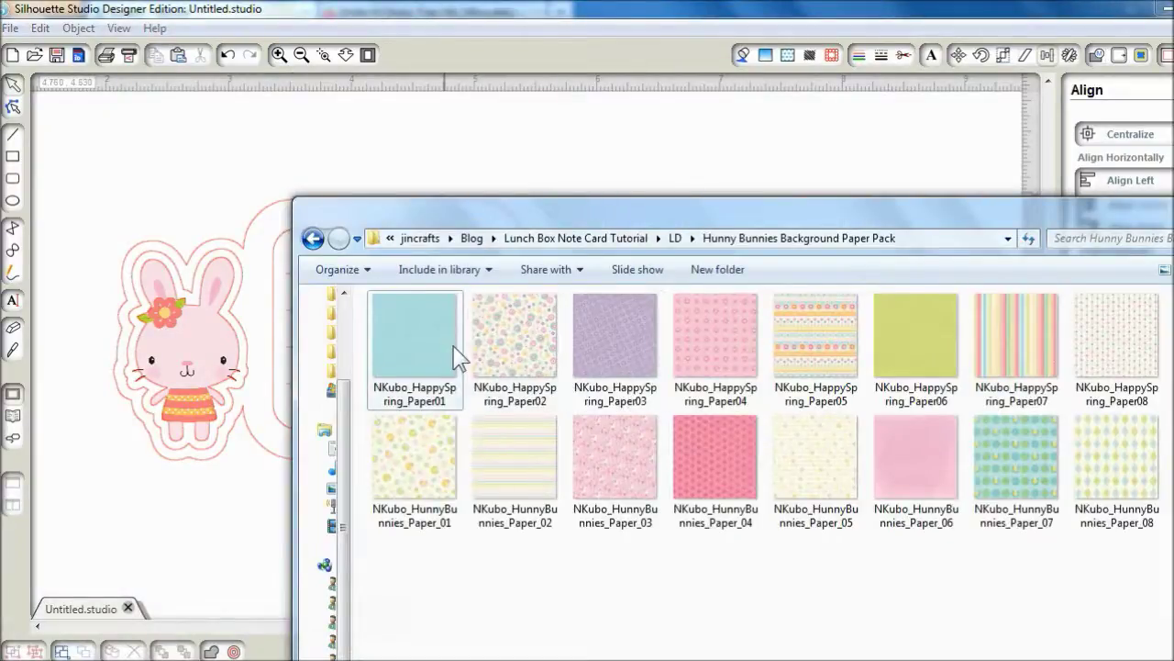
click(431, 361)
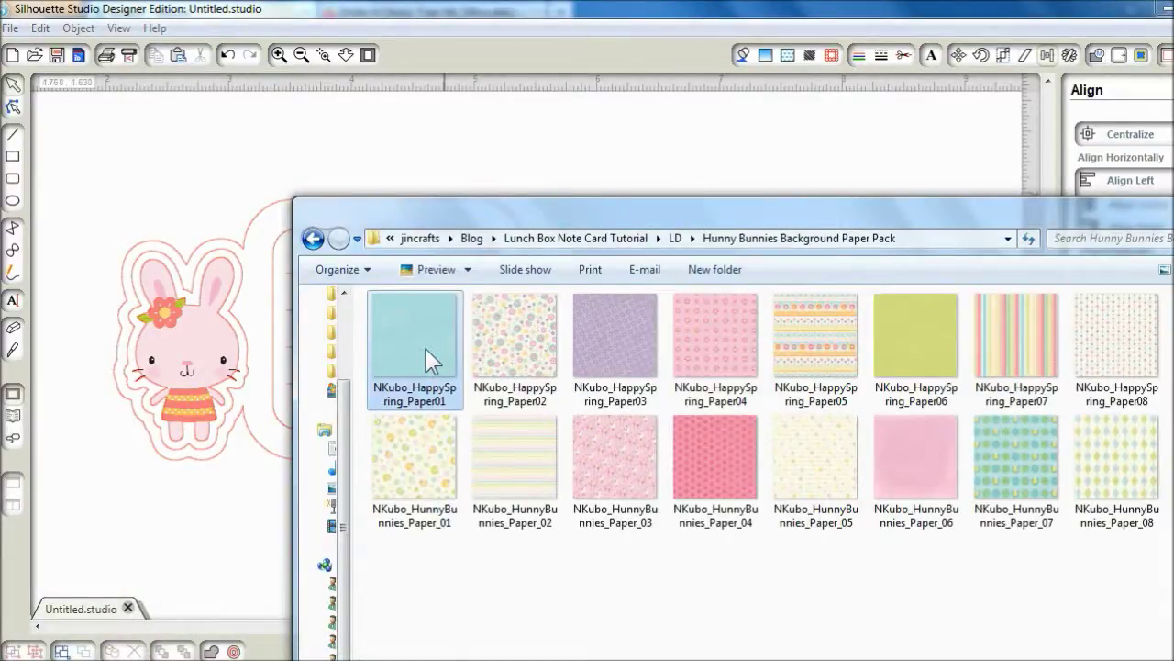
drag(431, 361, 263, 325)
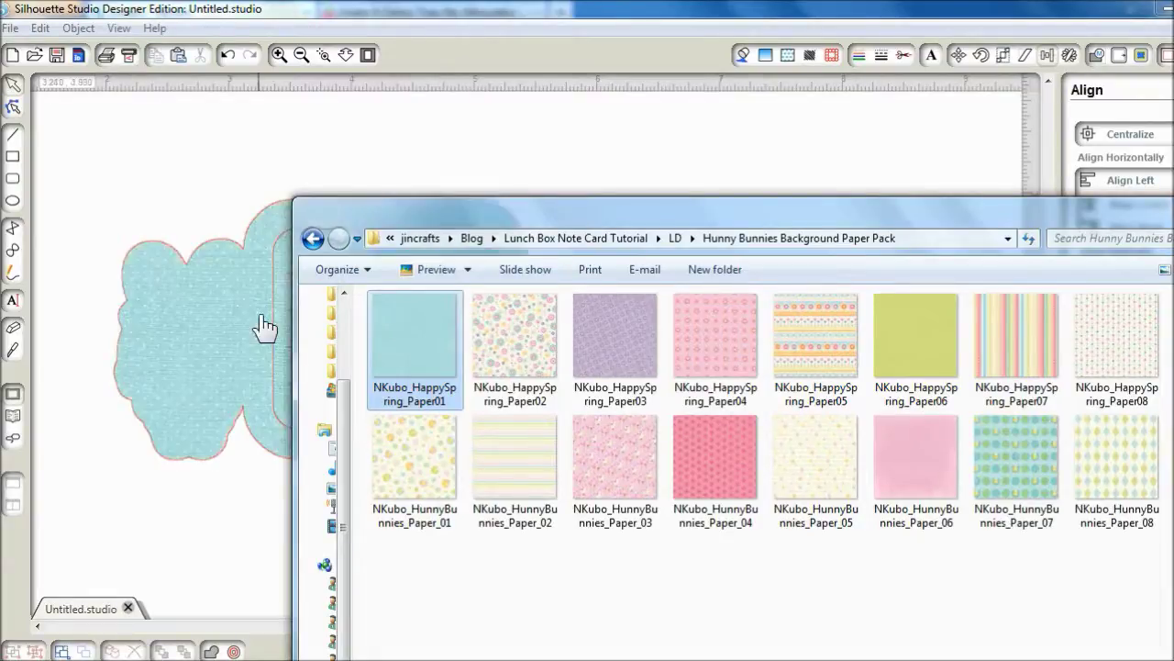
click(265, 326)
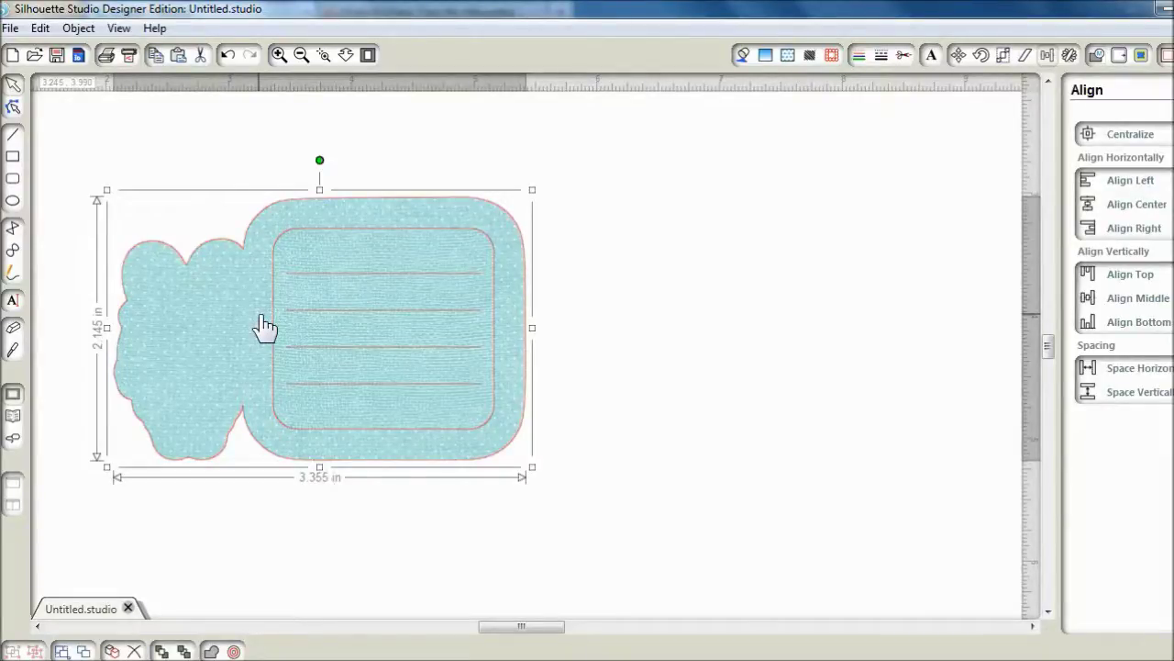
Send the patterned card to the back, behind the bunny.
right_click(264, 326)
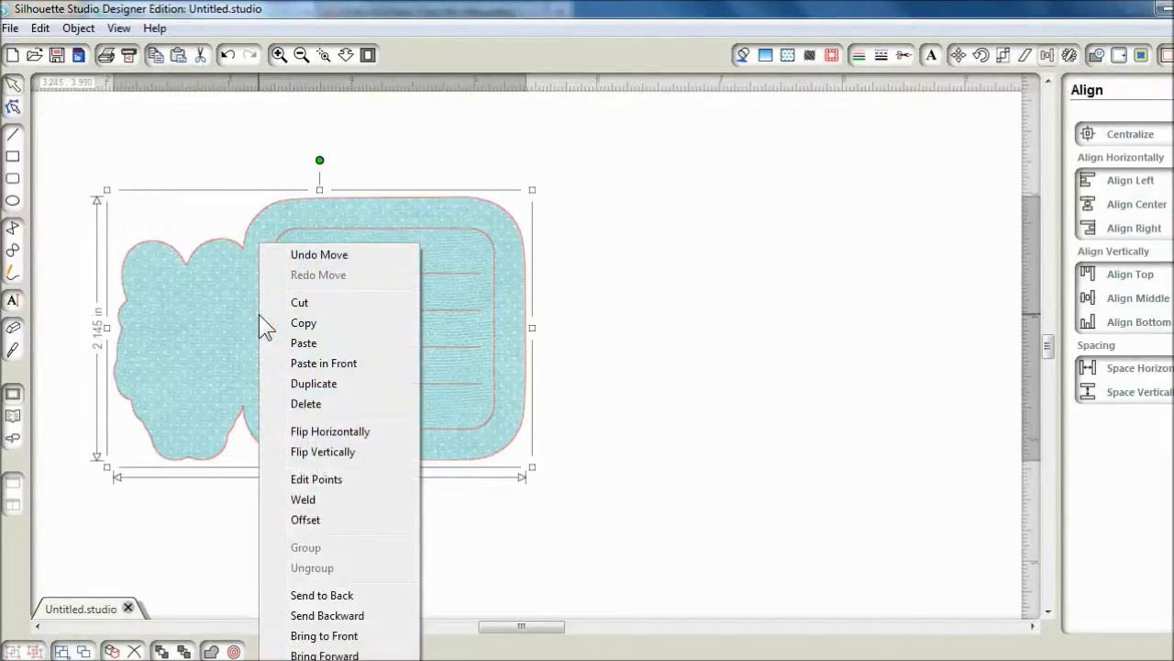
click(334, 595)
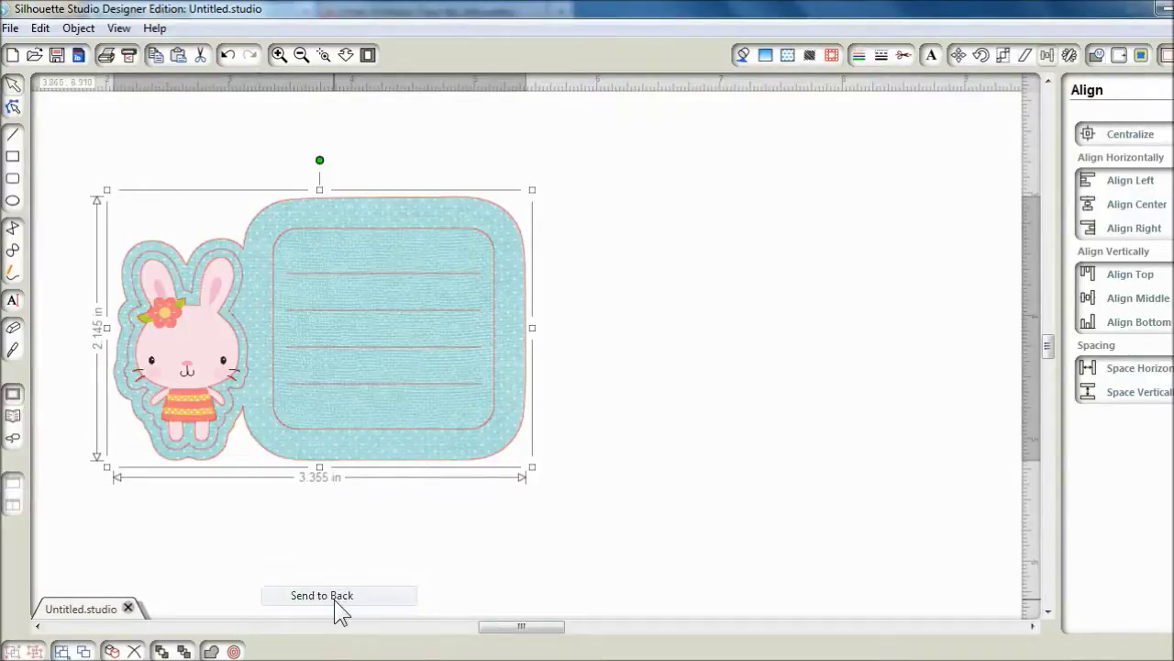
click(341, 508)
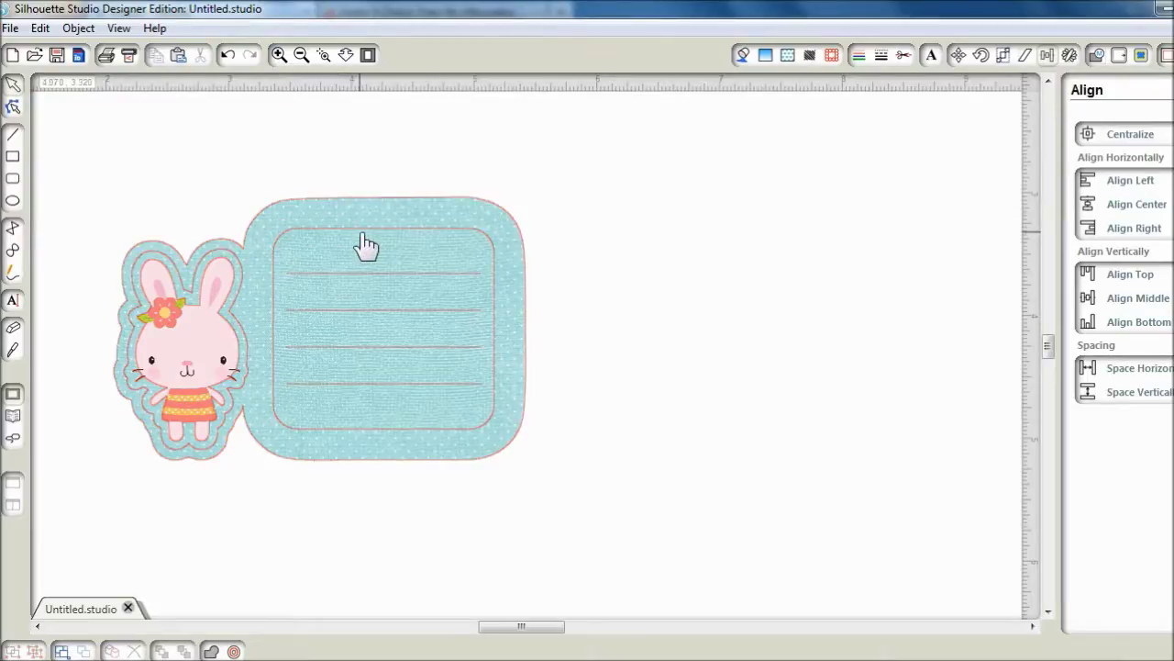
Fill the inner rounded writing area with white.
click(345, 323)
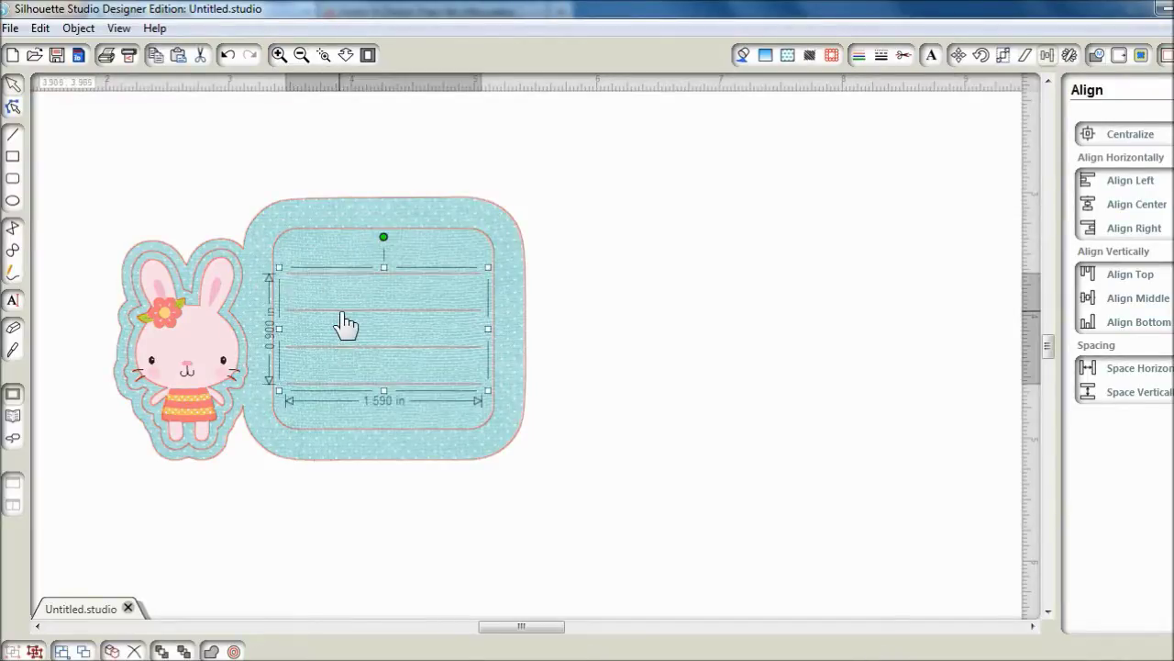
click(333, 242)
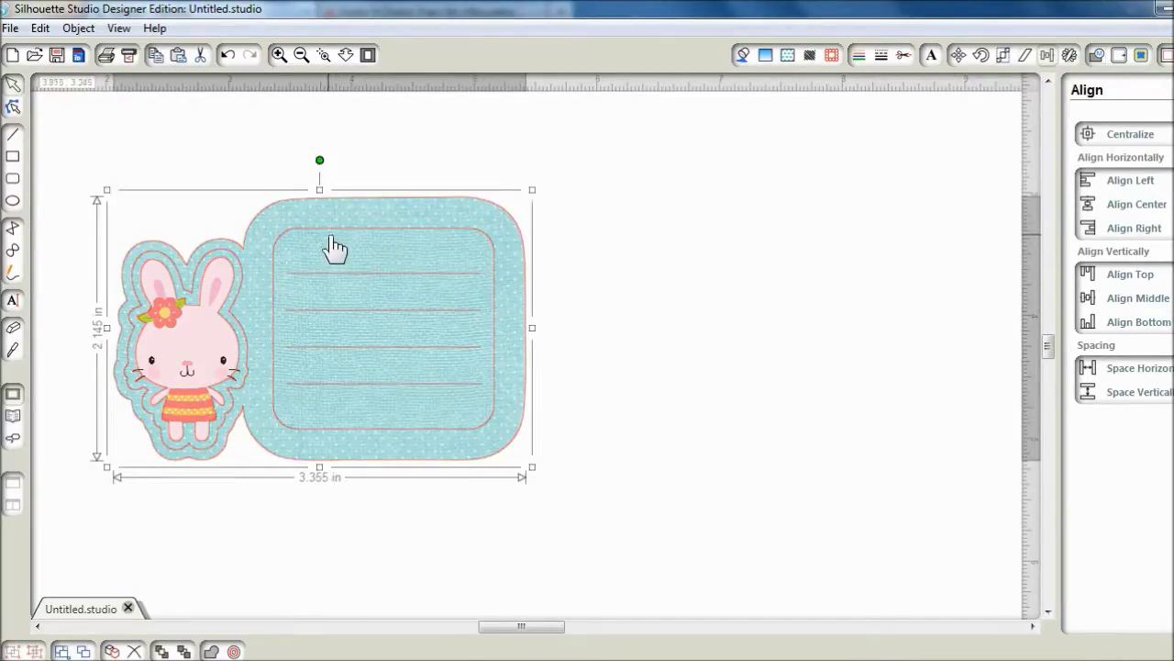
double_click(334, 245)
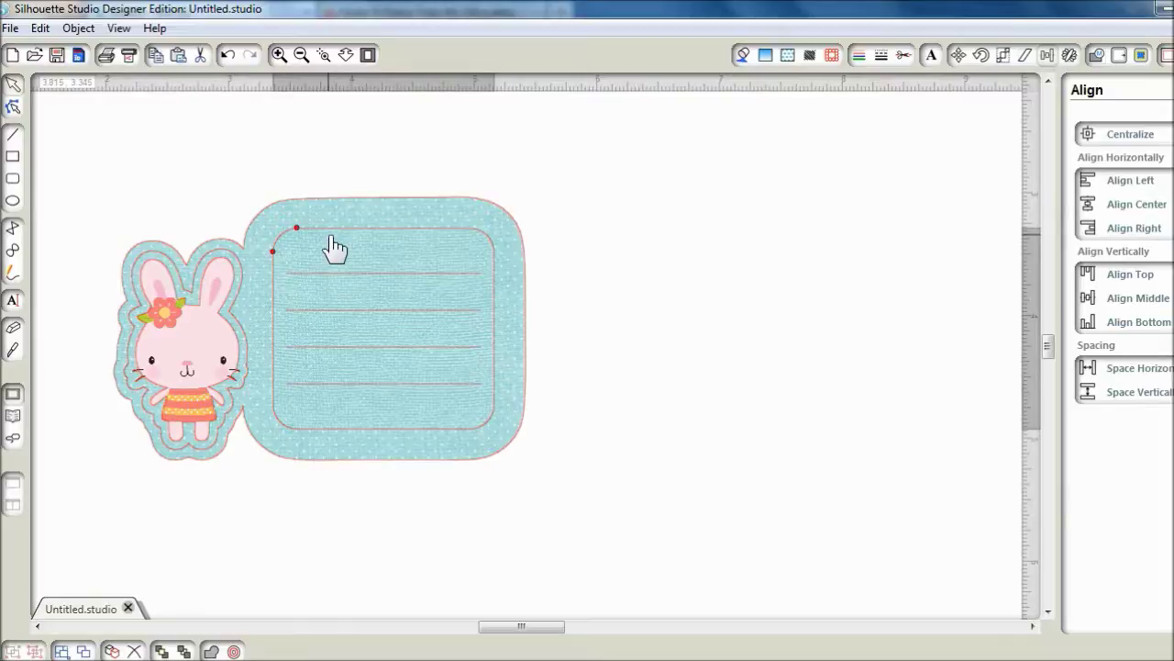
click(743, 55)
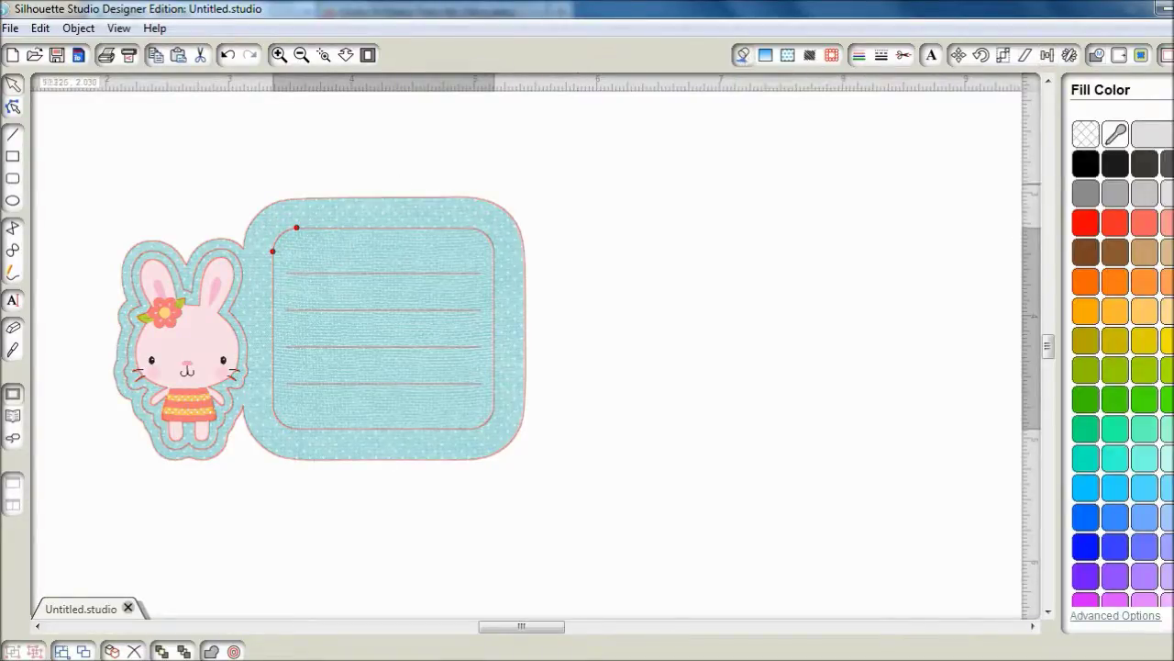
click(1157, 134)
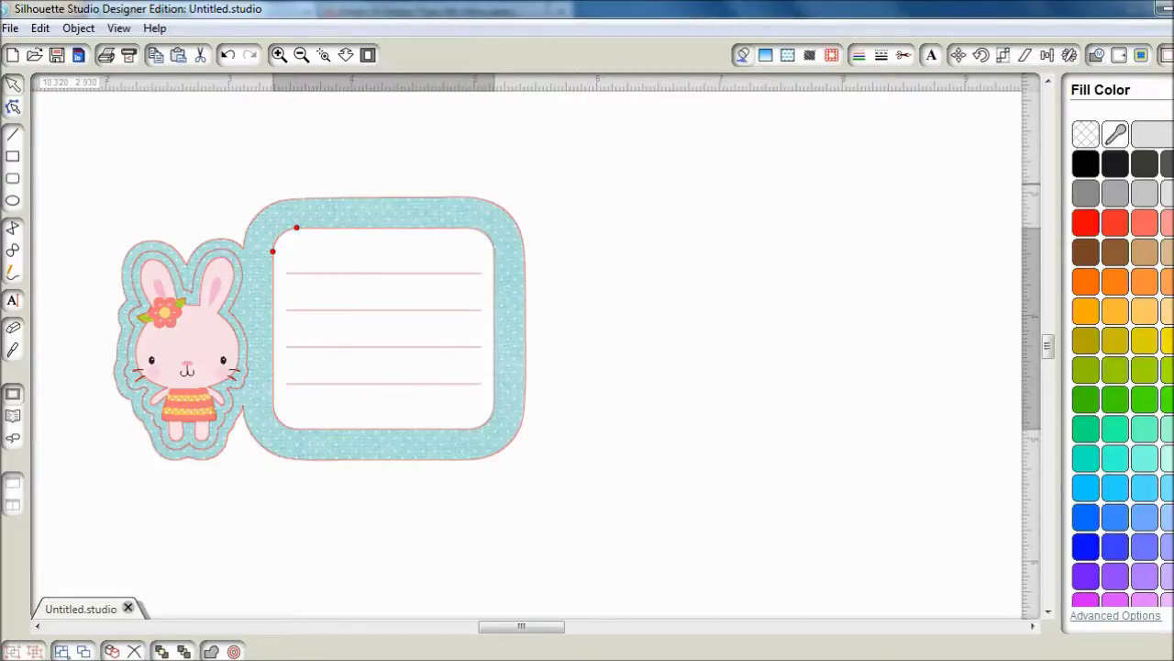
Remove the bunny shape's fill and bring the bunny to the front.
click(236, 323)
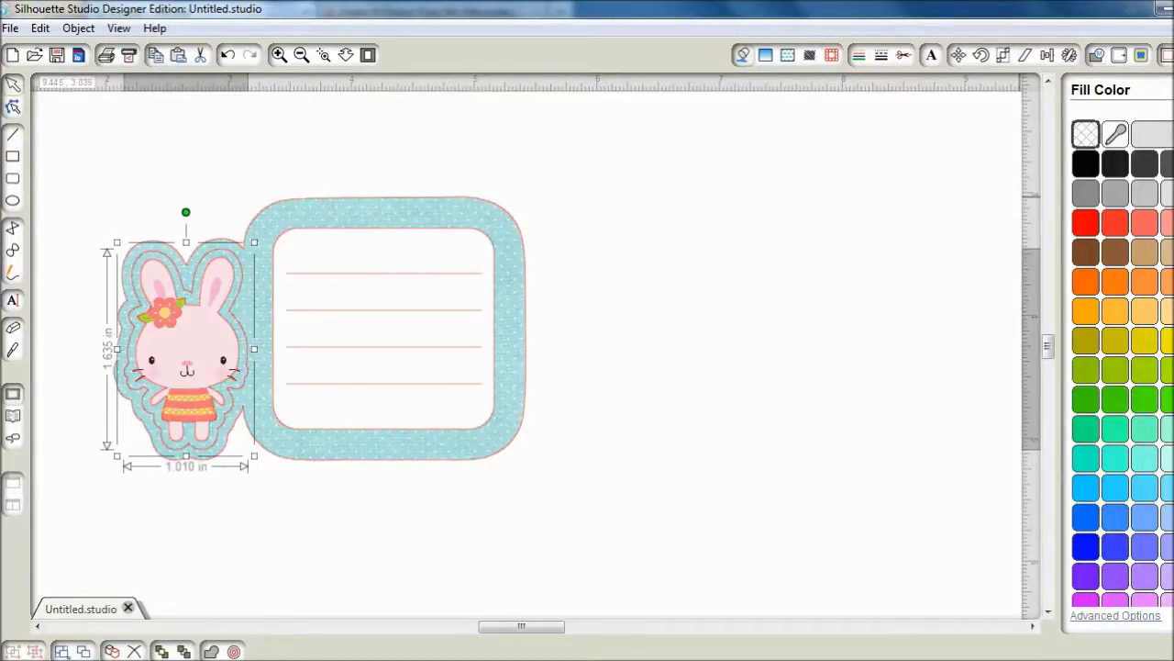
click(1086, 134)
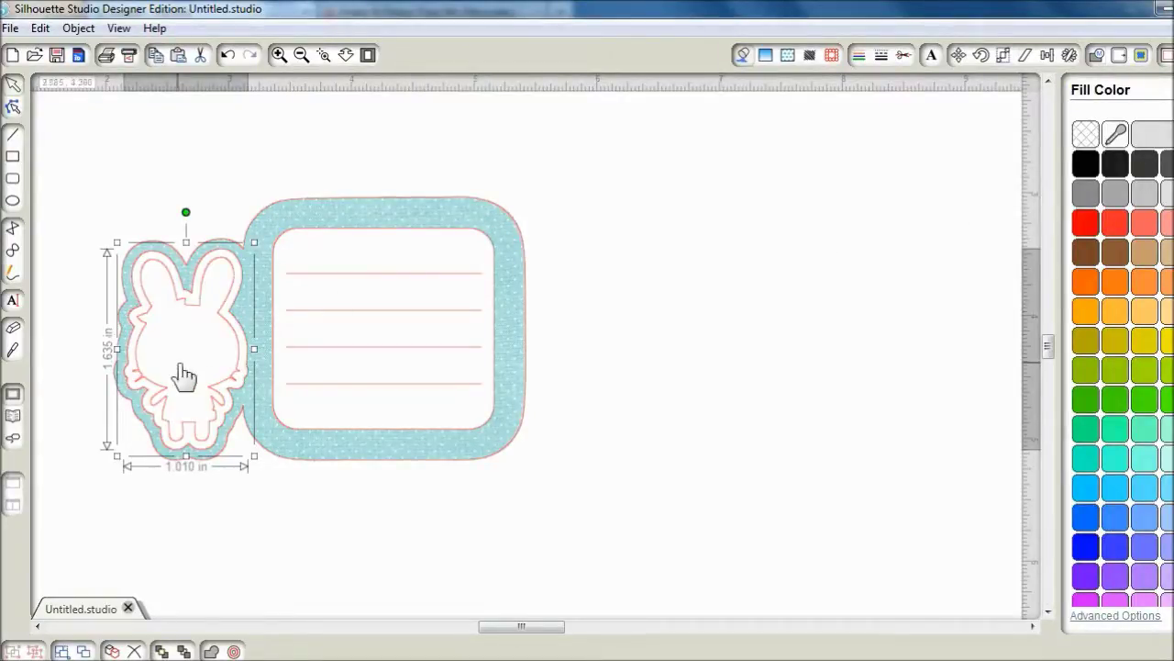
right_click(180, 326)
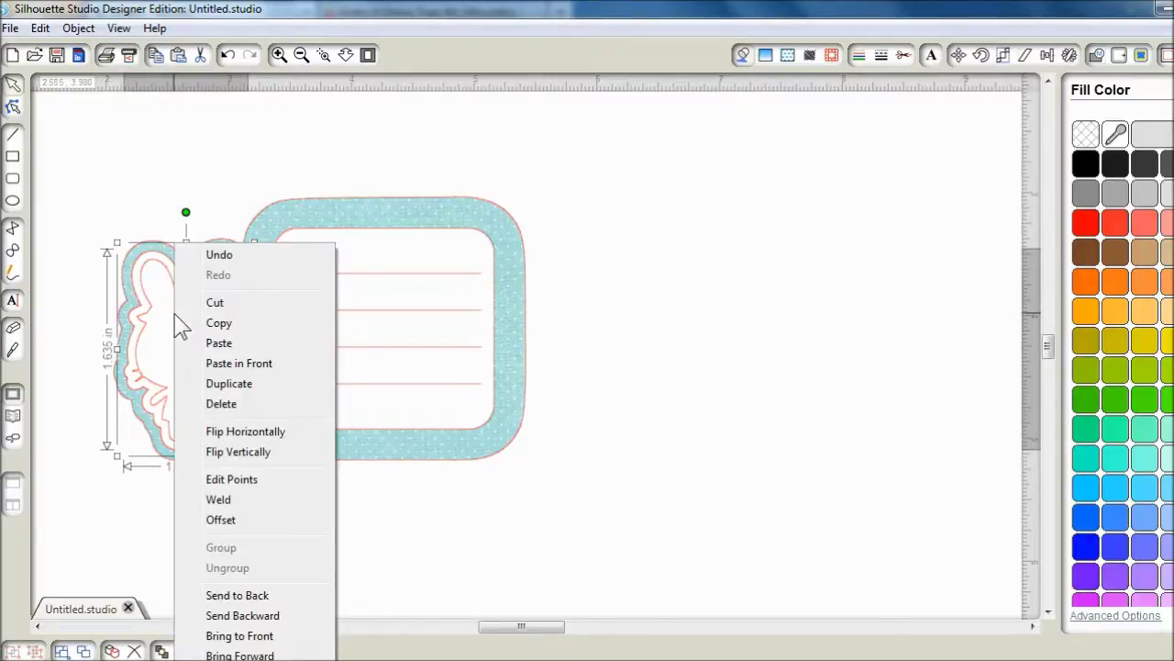
click(268, 633)
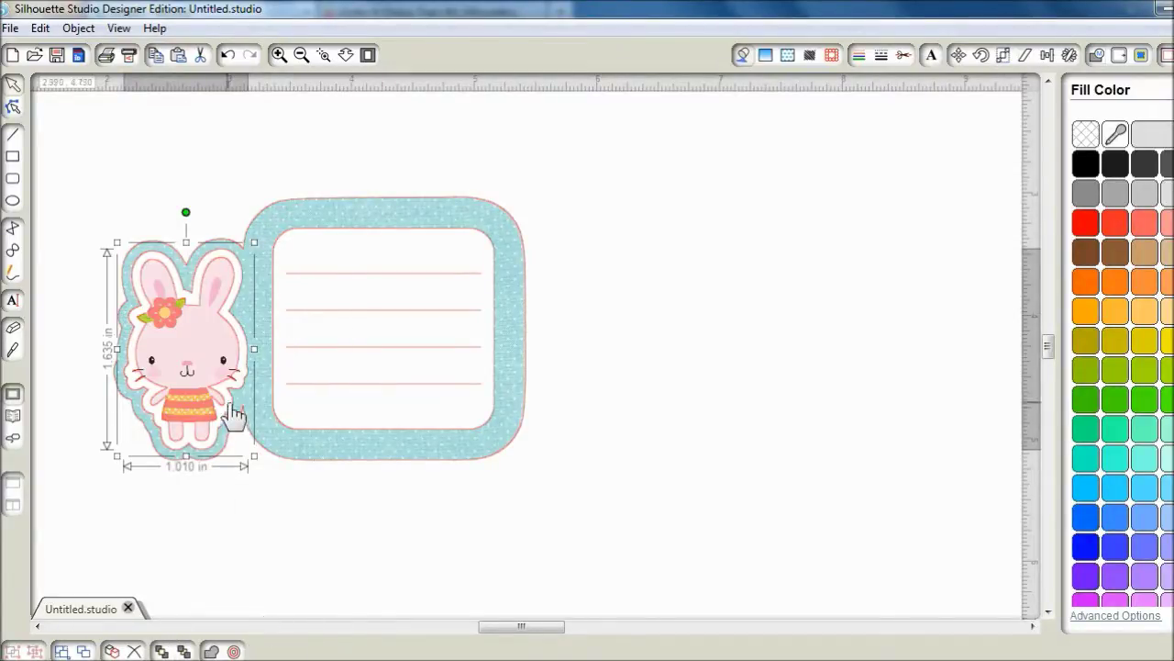
click(283, 244)
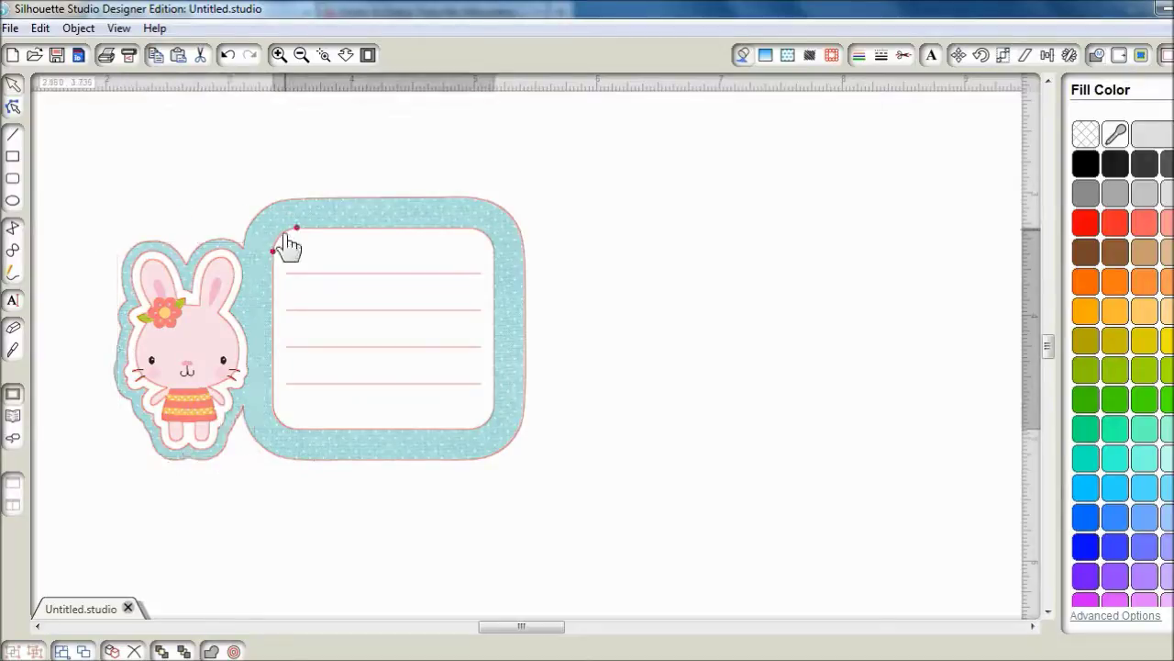
Make the writing area border and ruled lines fine black dashes, 0.50 thick, set to print.
drag(248, 129, 515, 500)
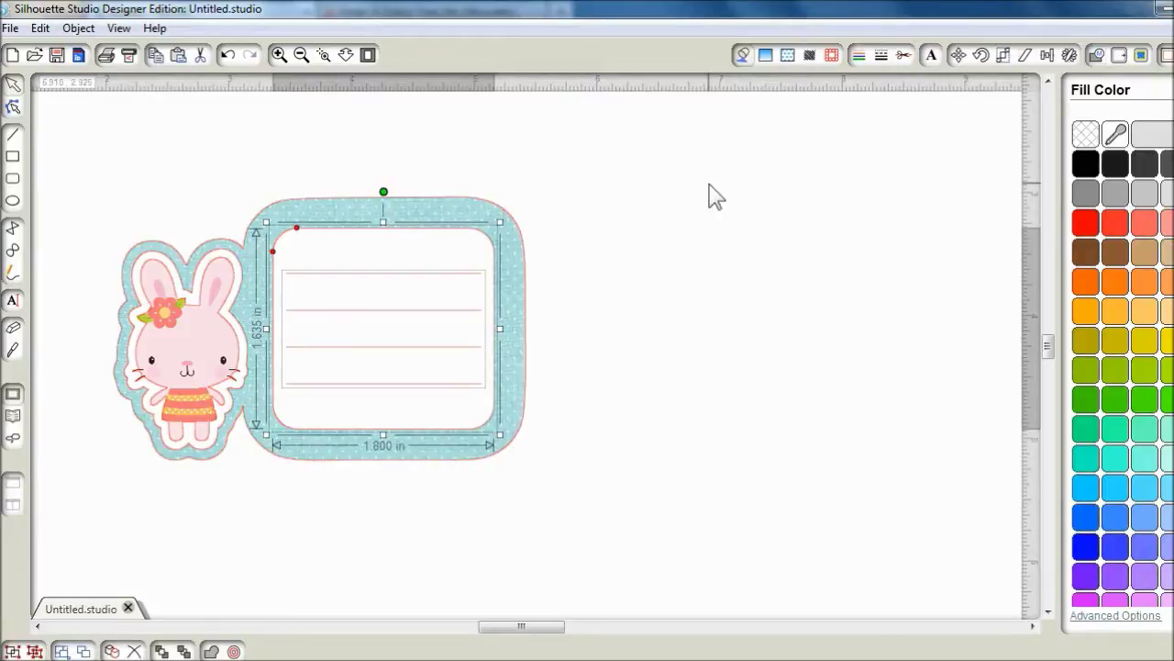
click(881, 57)
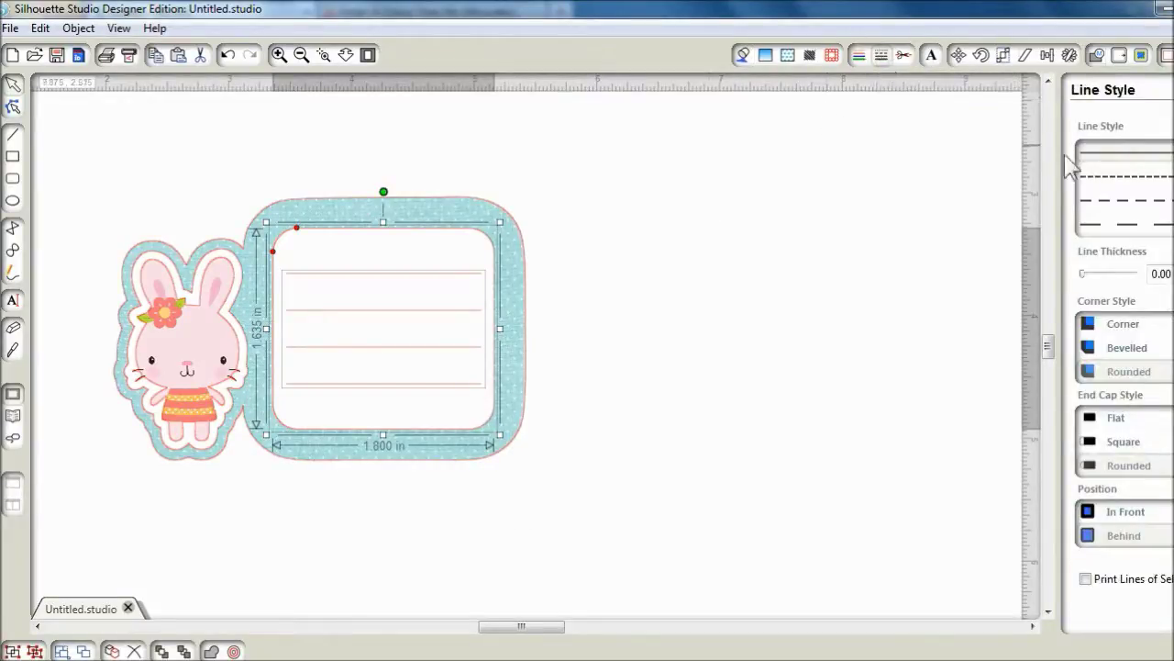
click(1091, 178)
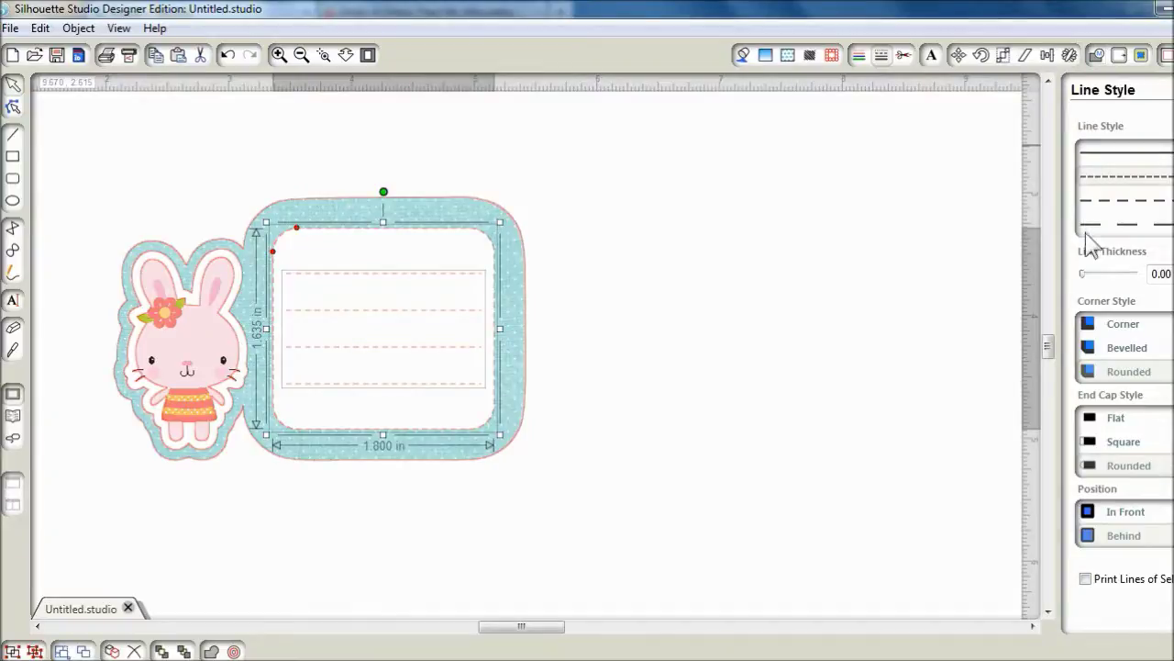
drag(1083, 274, 1086, 280)
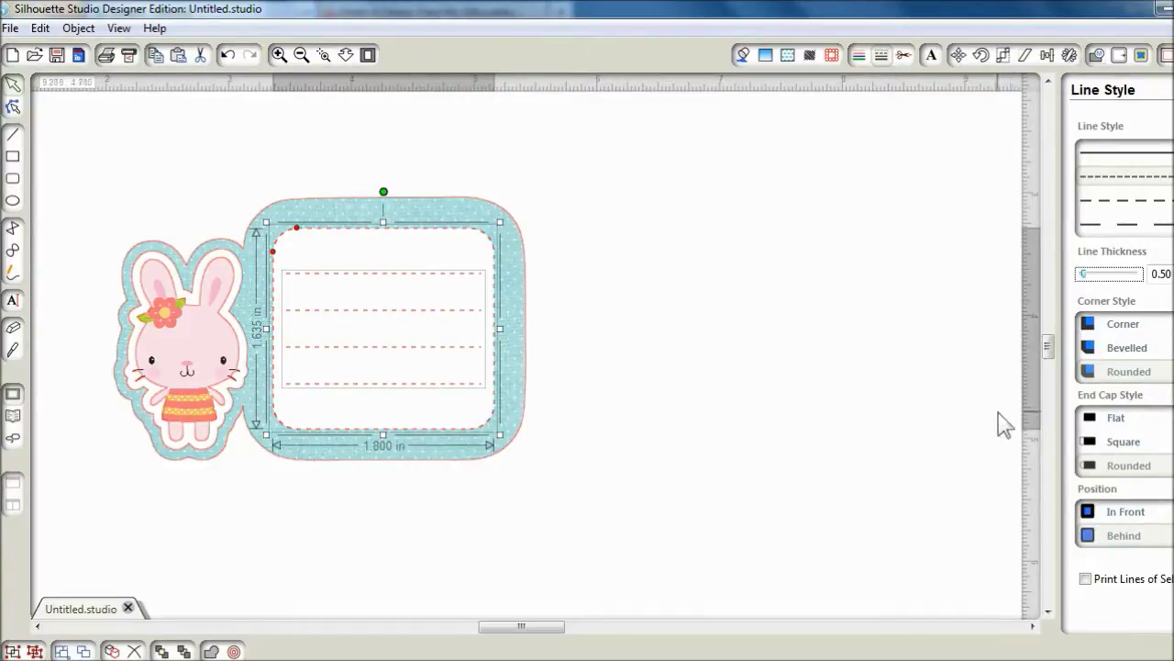
click(1085, 579)
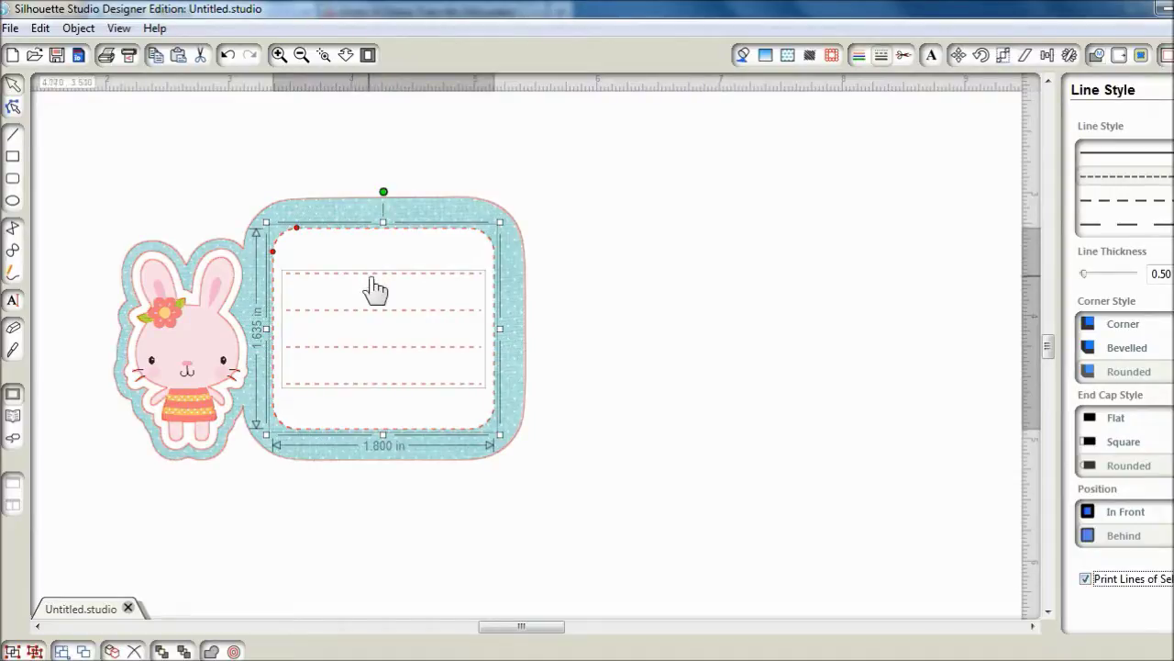
click(854, 56)
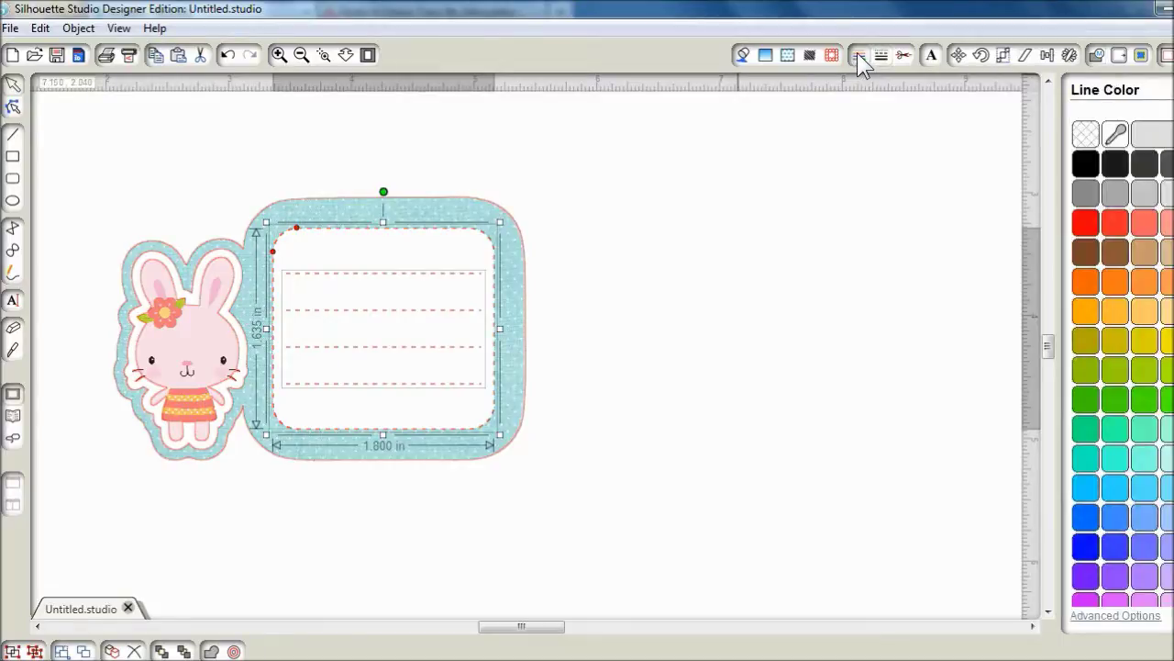
click(1085, 170)
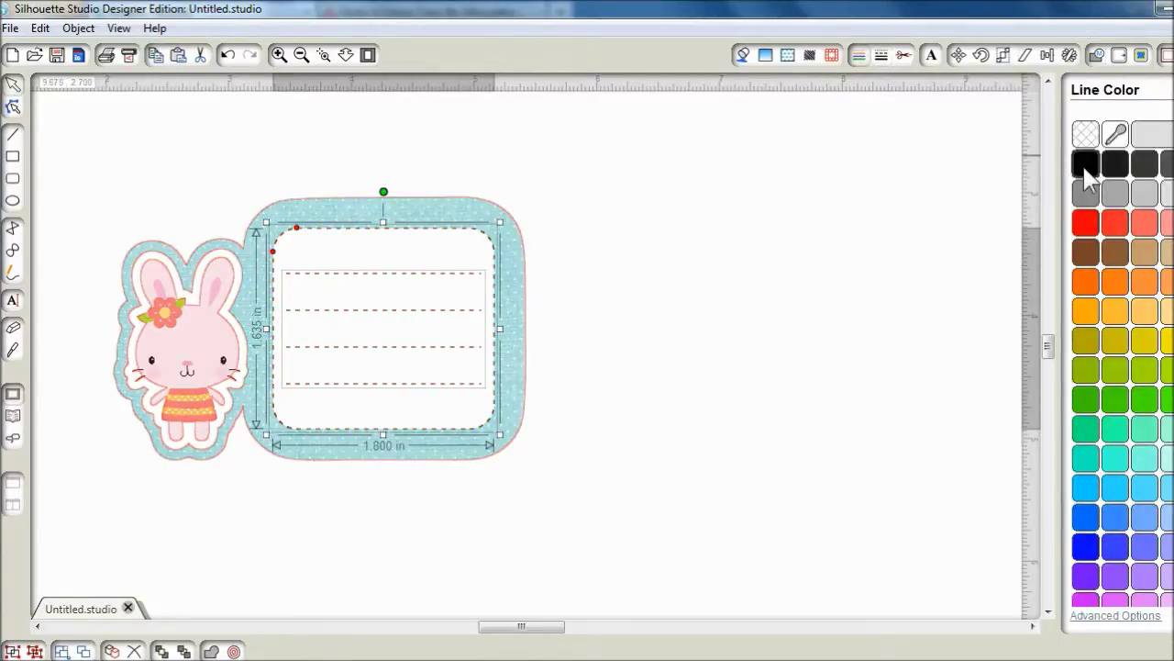
click(728, 253)
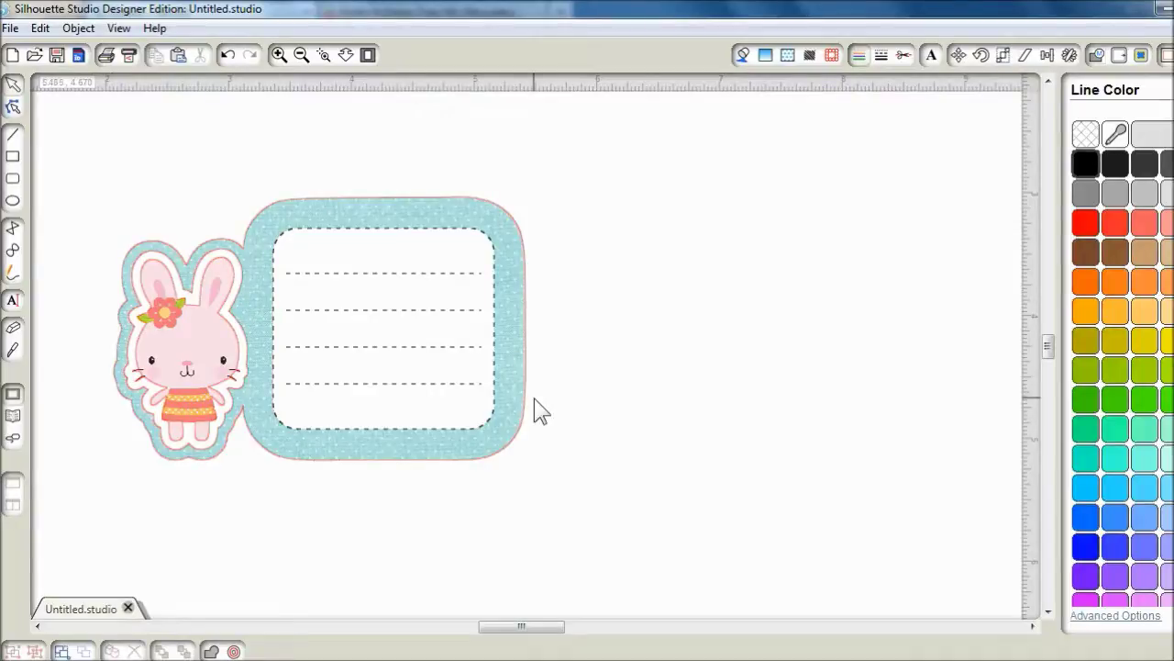
Set every object in the design to No Cut.
click(903, 55)
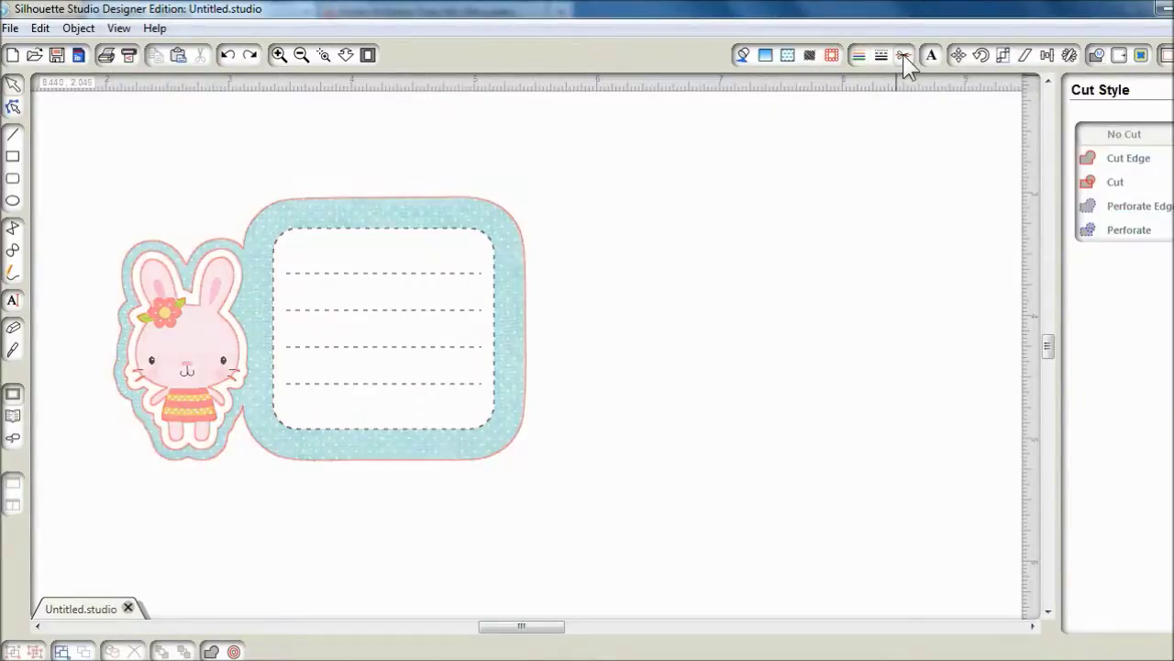
key(ctrl+a)
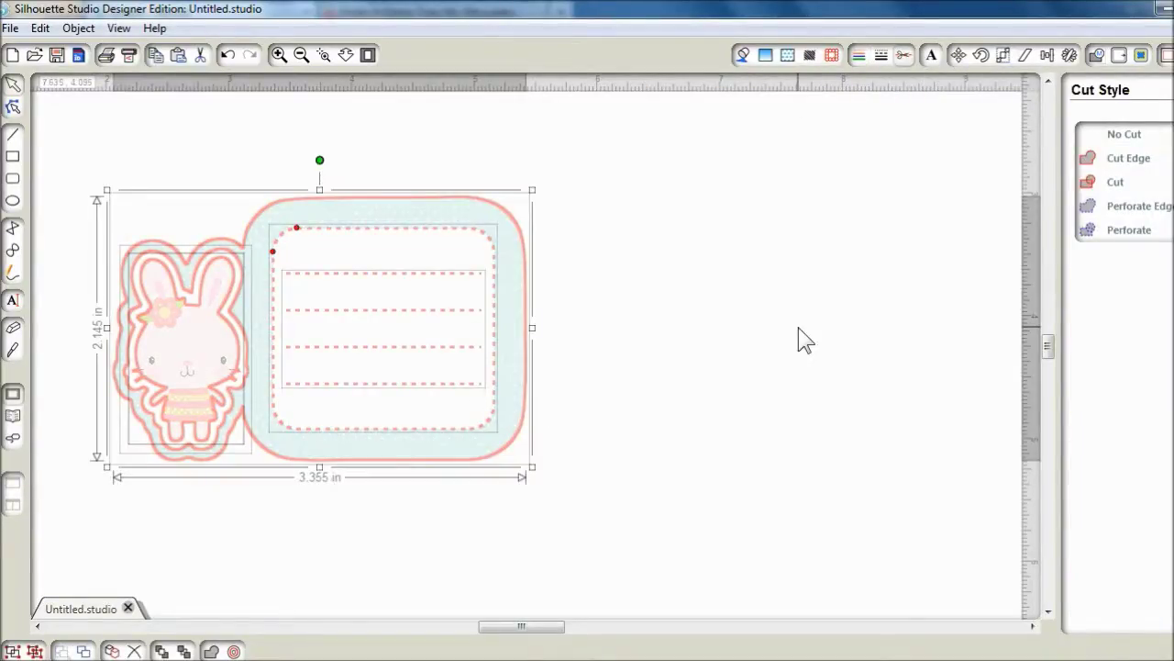
click(1124, 136)
click(748, 272)
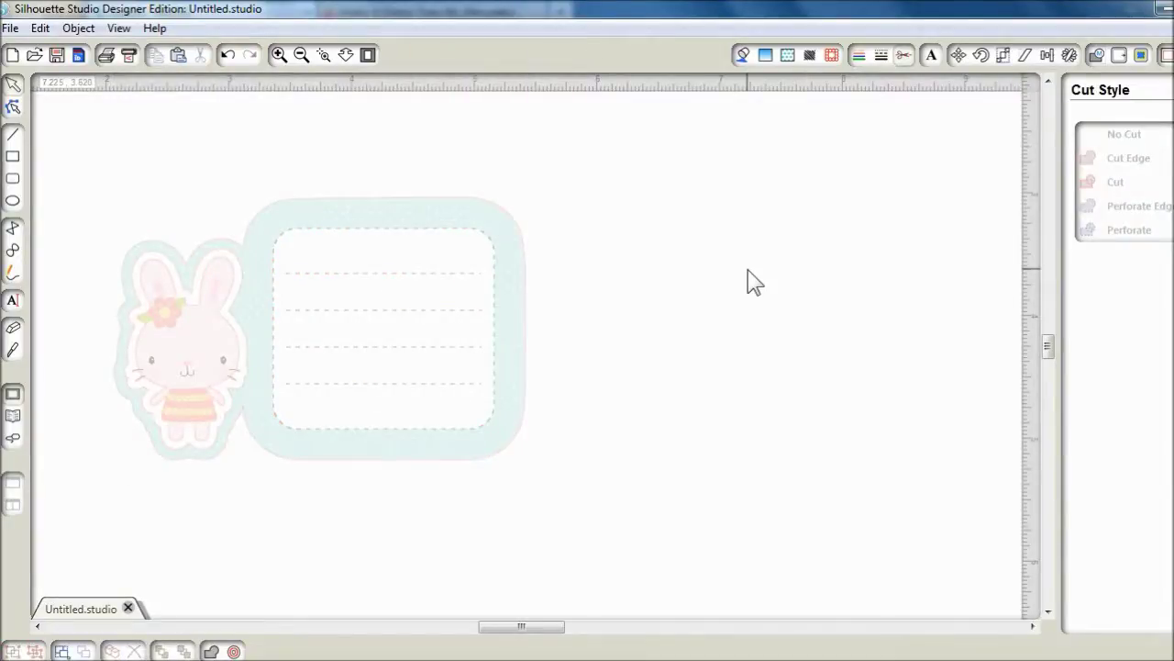
Set only the whole bunny label to Cut.
click(424, 206)
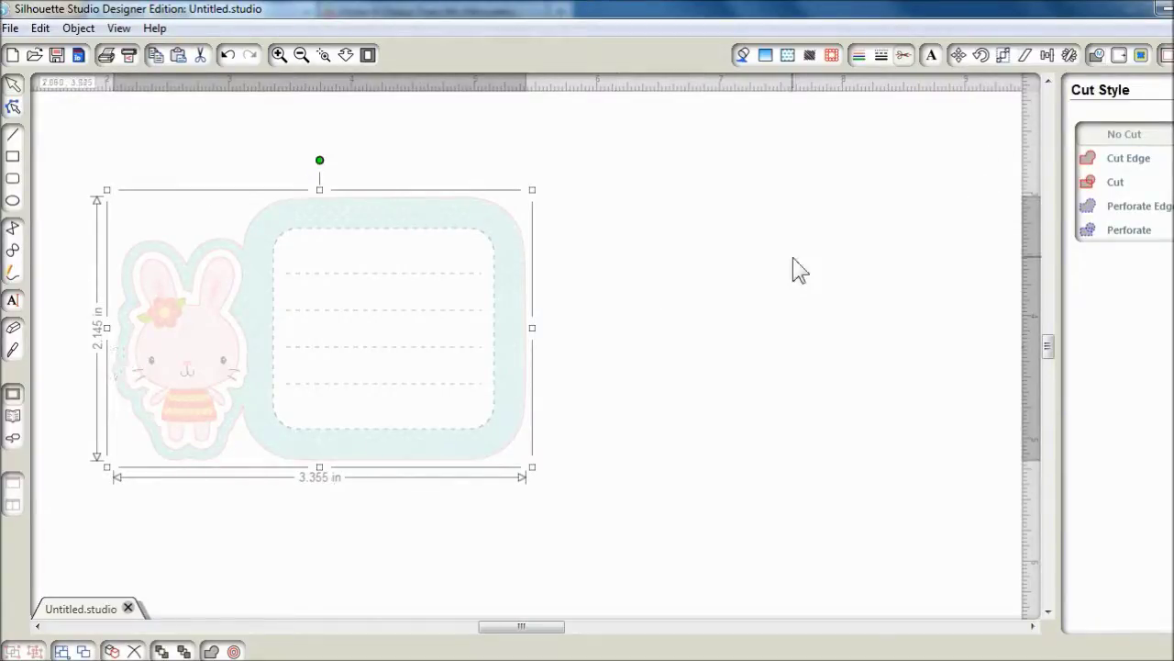
click(1117, 183)
click(816, 242)
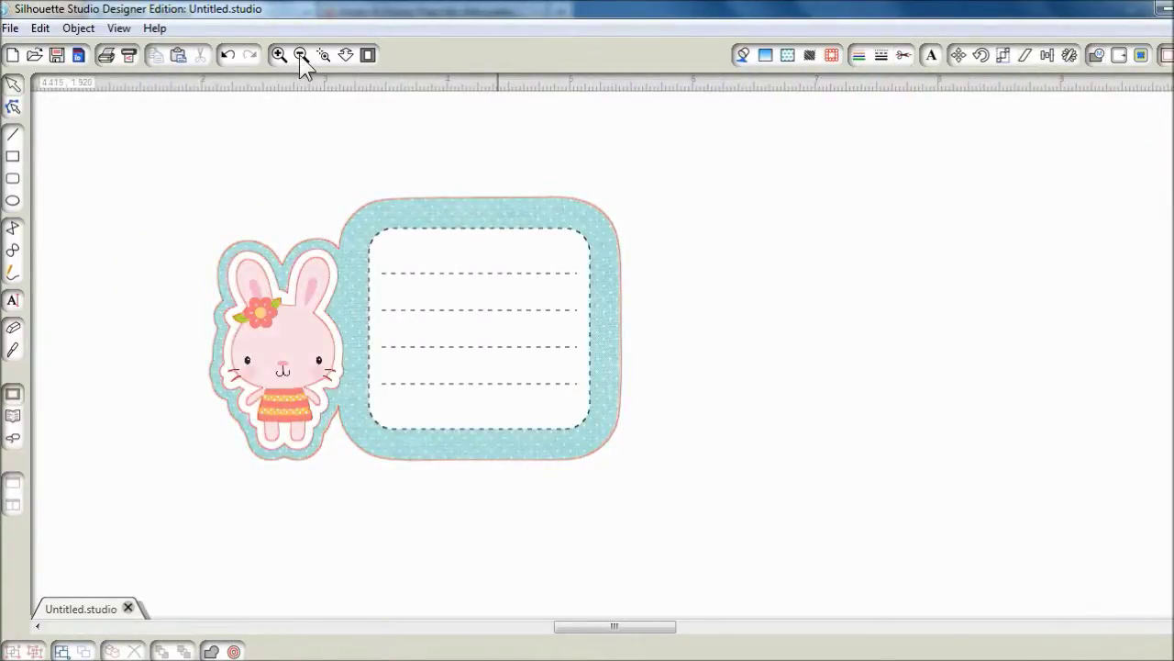
click(300, 55)
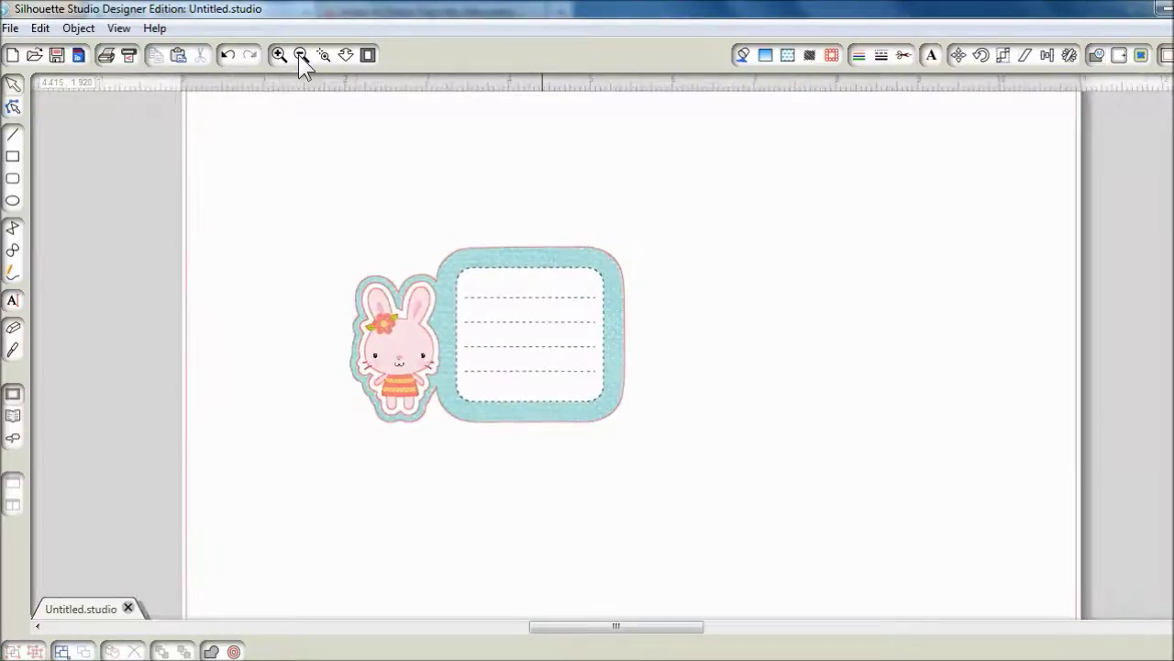
Zoom out to the full page and turn on Show Reg Marks.
click(300, 55)
click(300, 55)
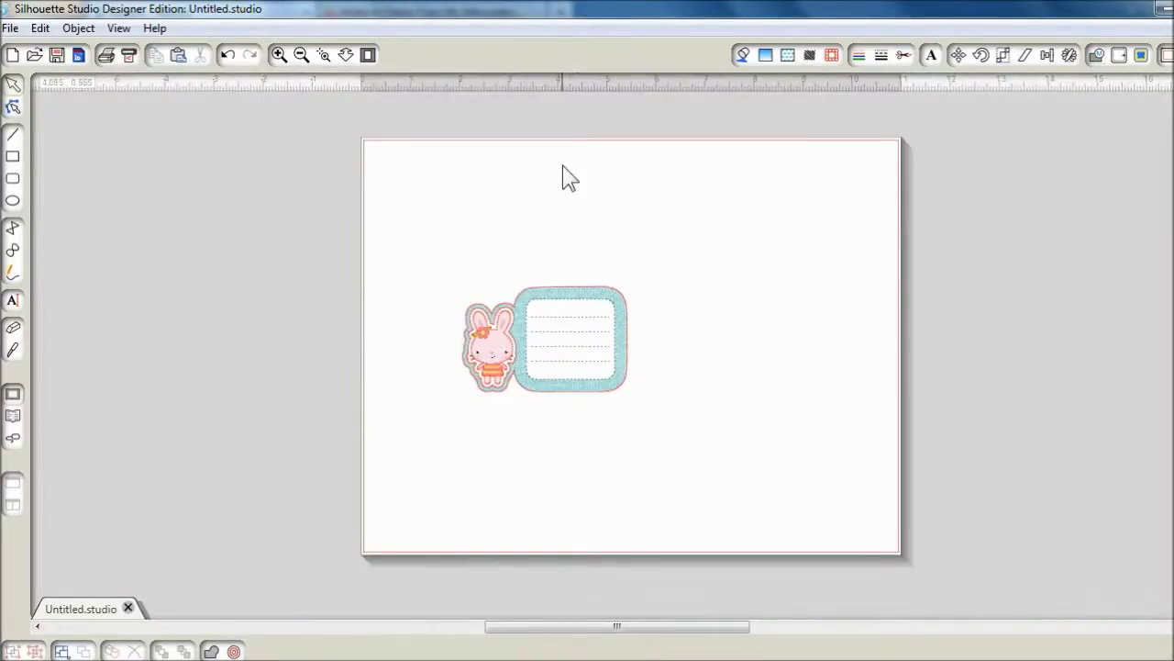
click(1097, 55)
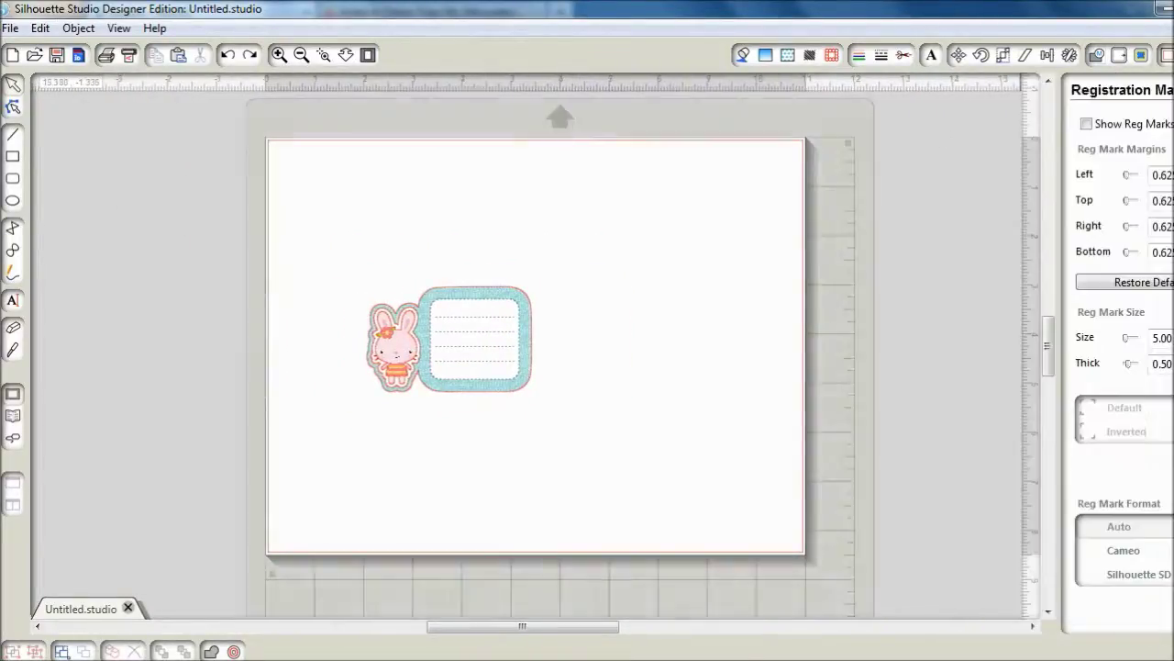
click(1088, 123)
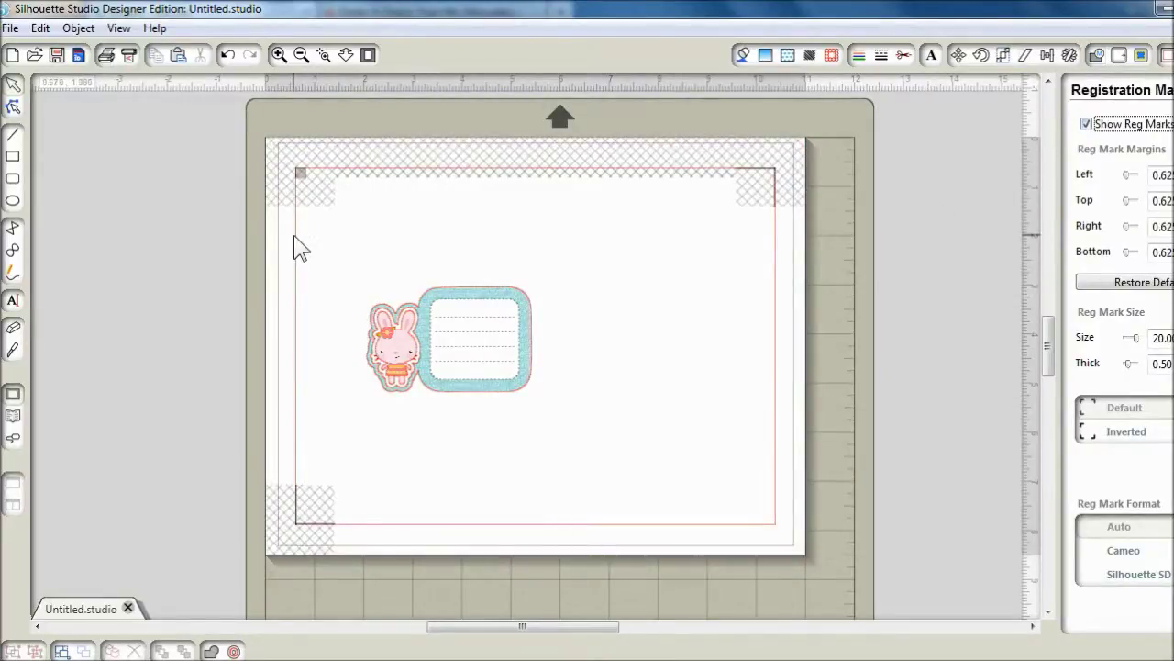
Move the bunny label to the top-left and place a duplicate beside it.
drag(295, 238, 624, 450)
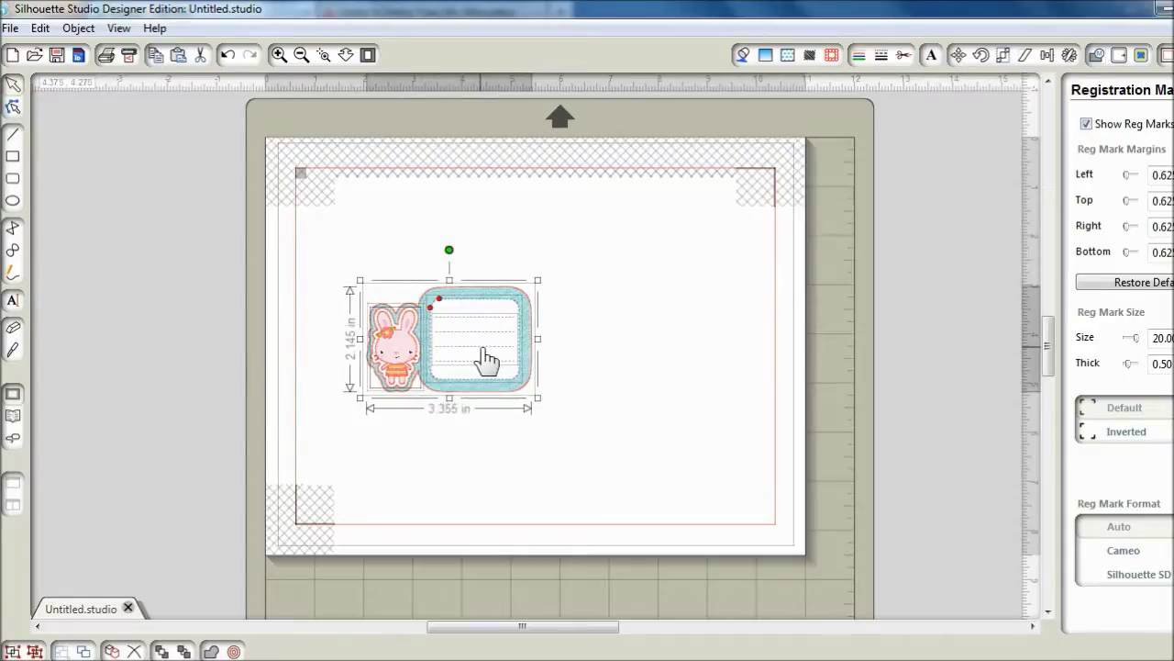
drag(485, 358, 459, 269)
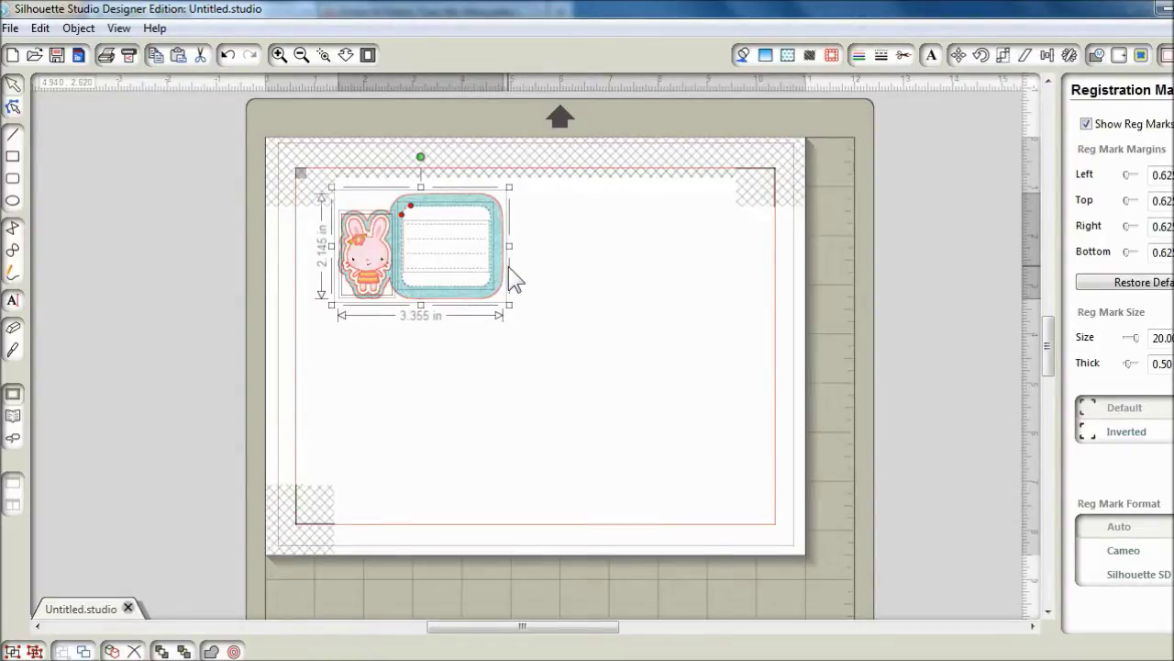
key(ctrl+d)
drag(555, 269, 649, 231)
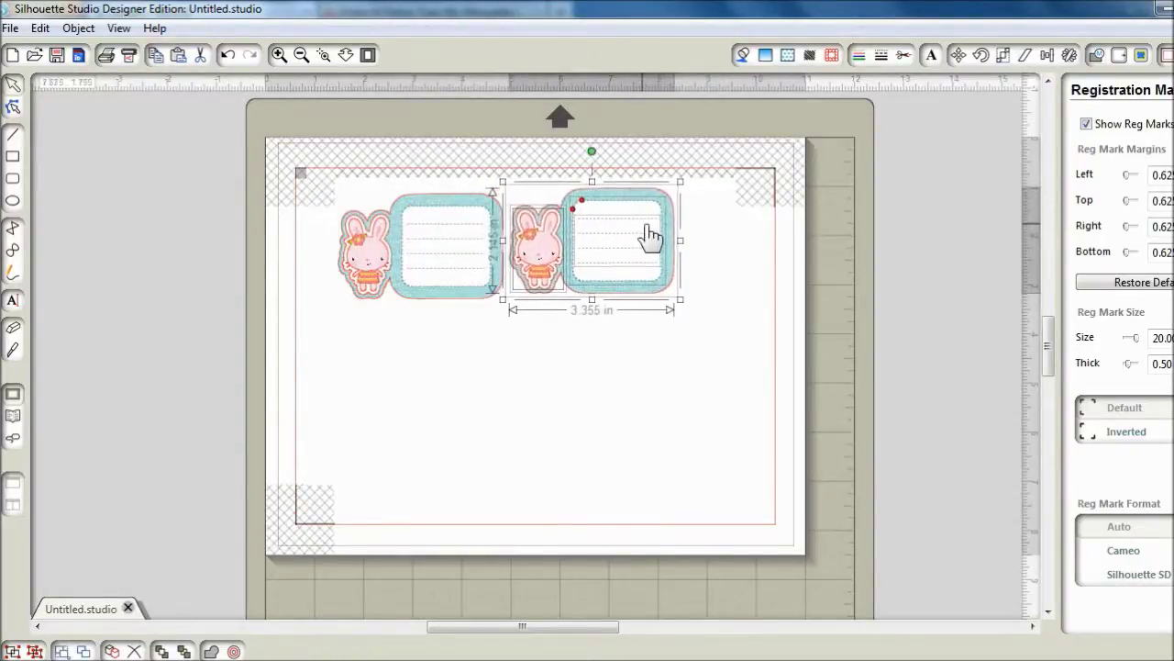
click(661, 367)
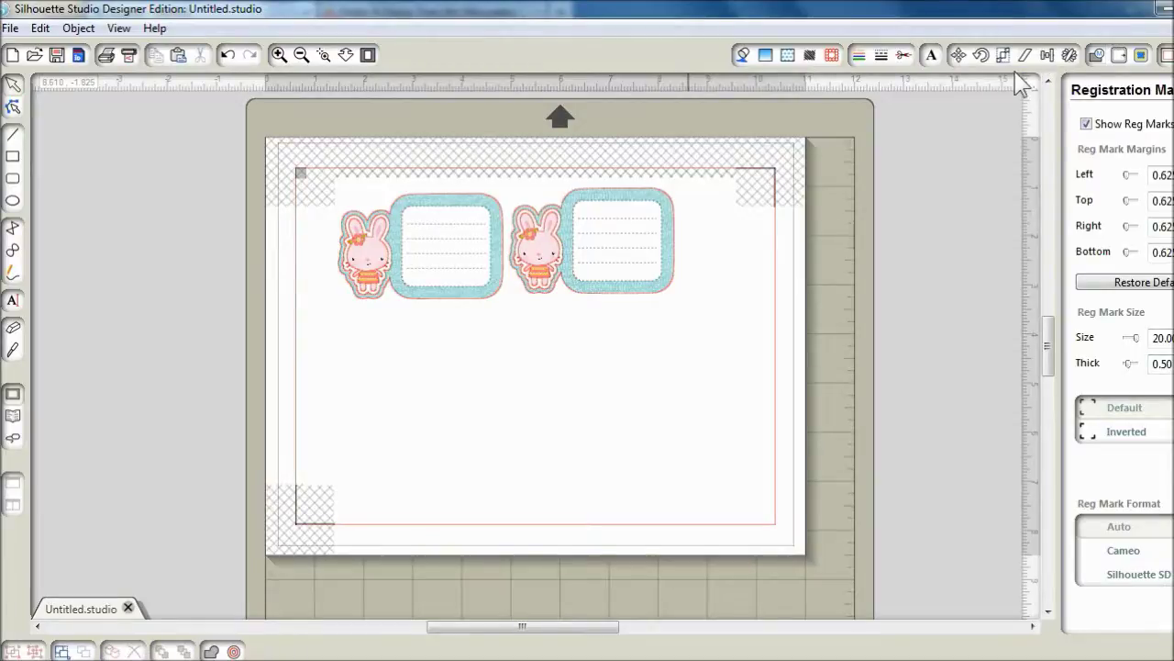
Replicate both labels with Fill Page into six cards, two rows of three.
click(1070, 55)
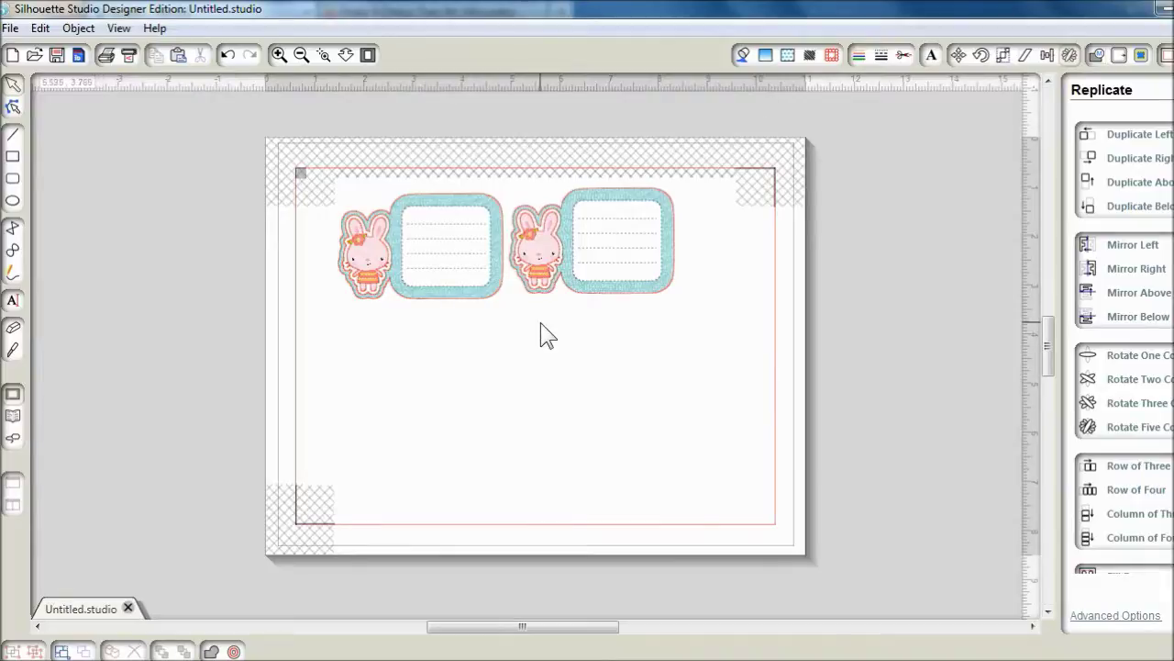
key(ctrl+a)
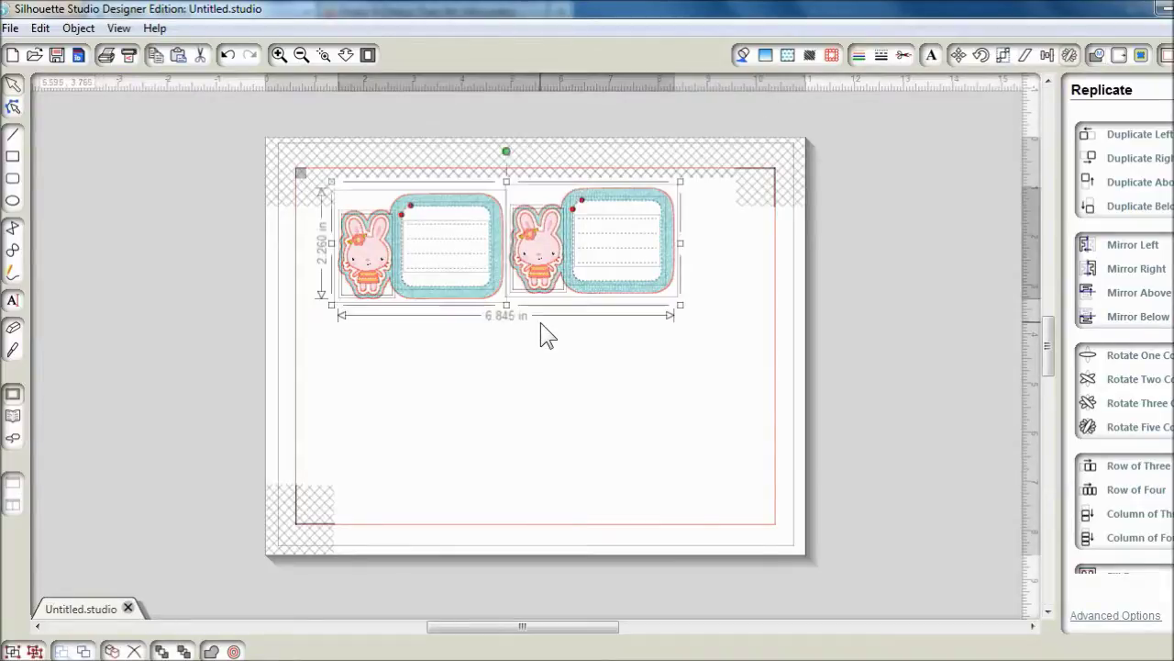
click(1114, 573)
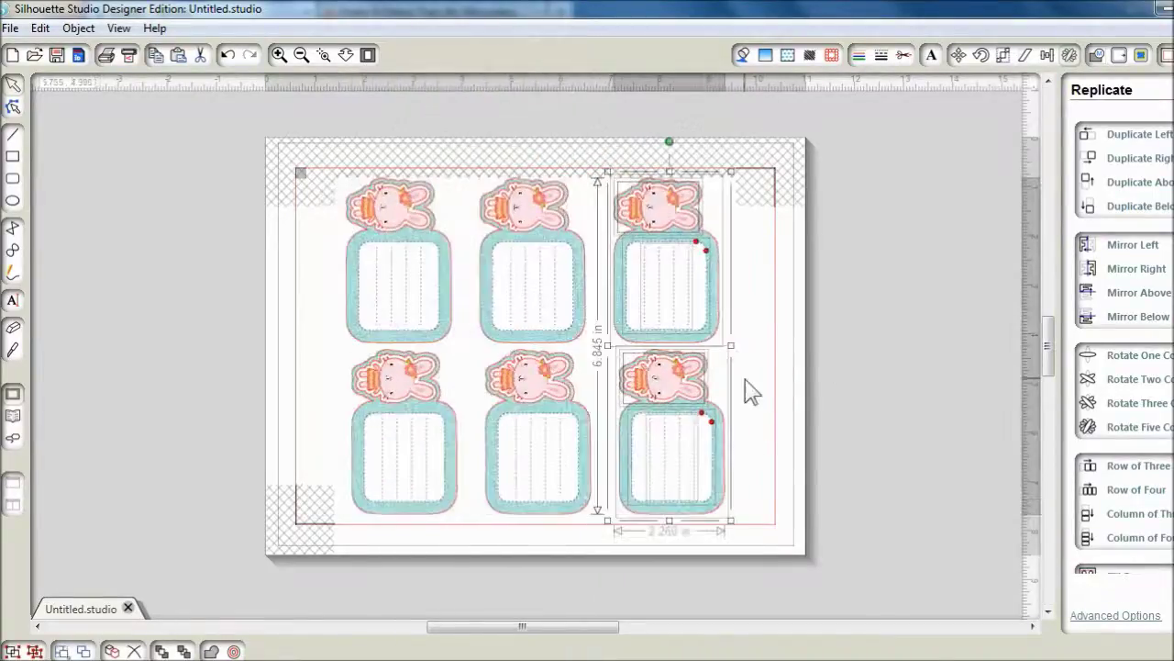
click(751, 380)
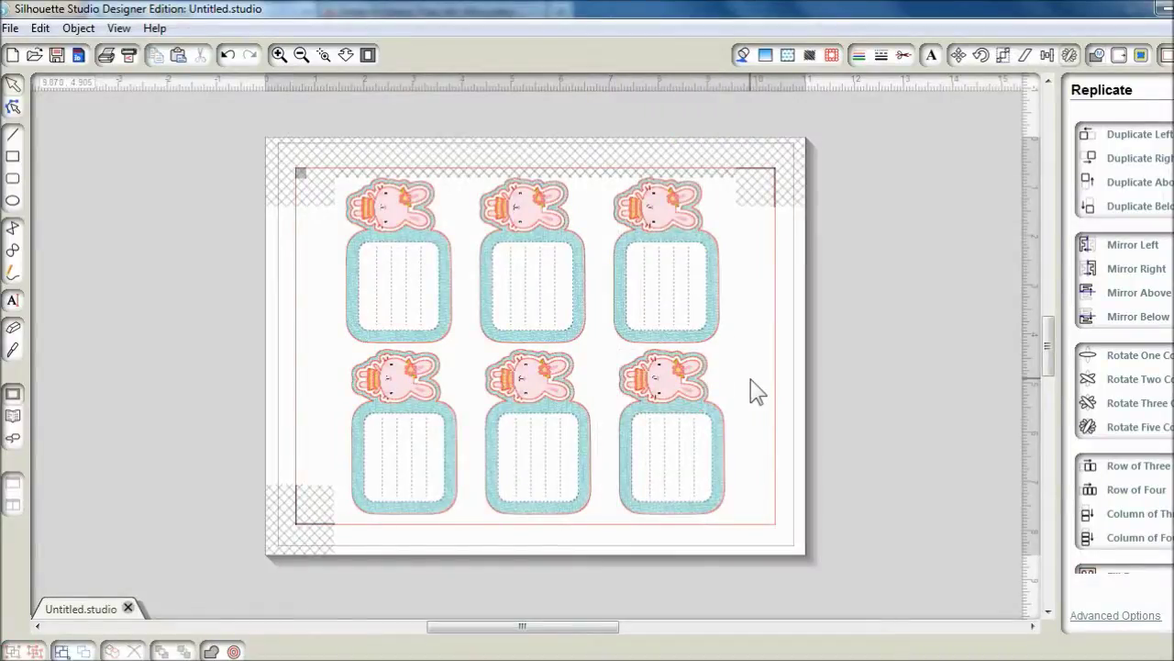